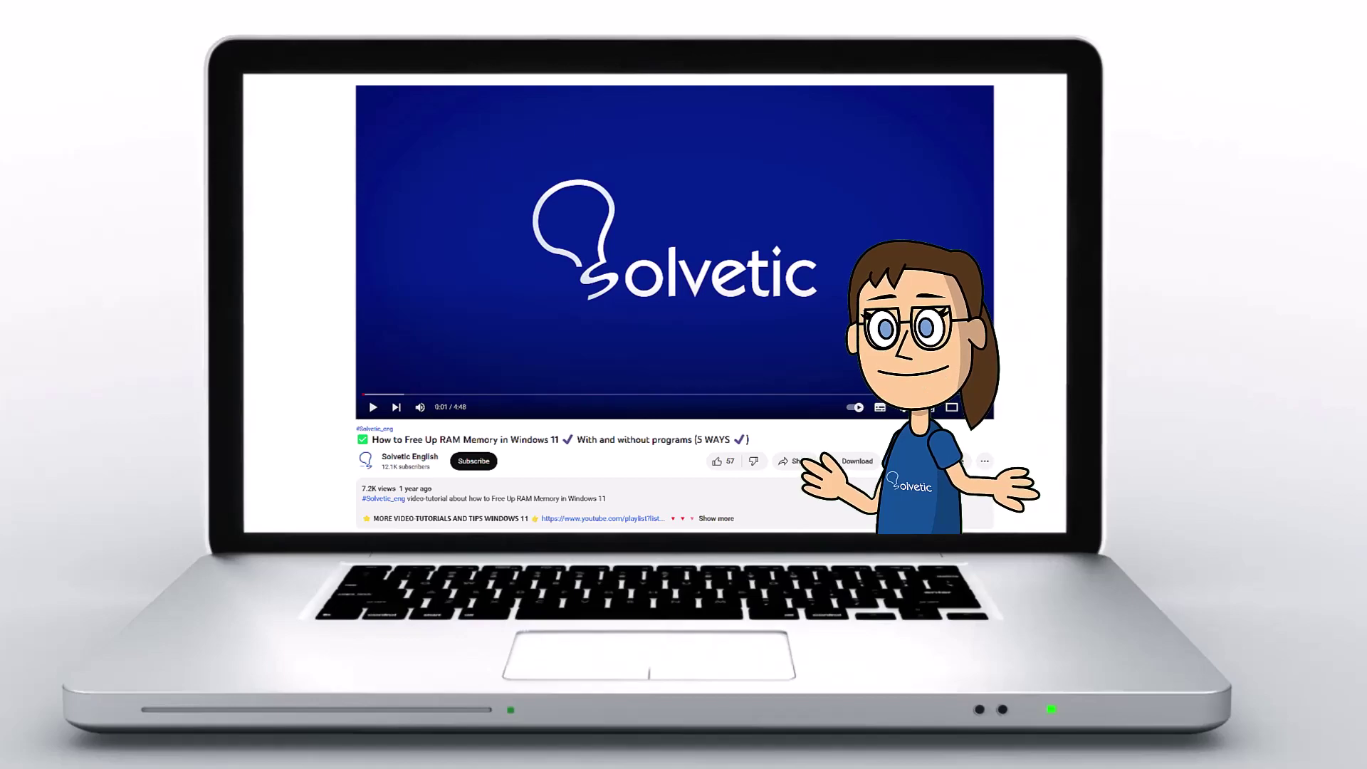
- Check the available additional drivers in Software & Updates
left_click(723, 520)
scroll(675, 306, "down", 2)
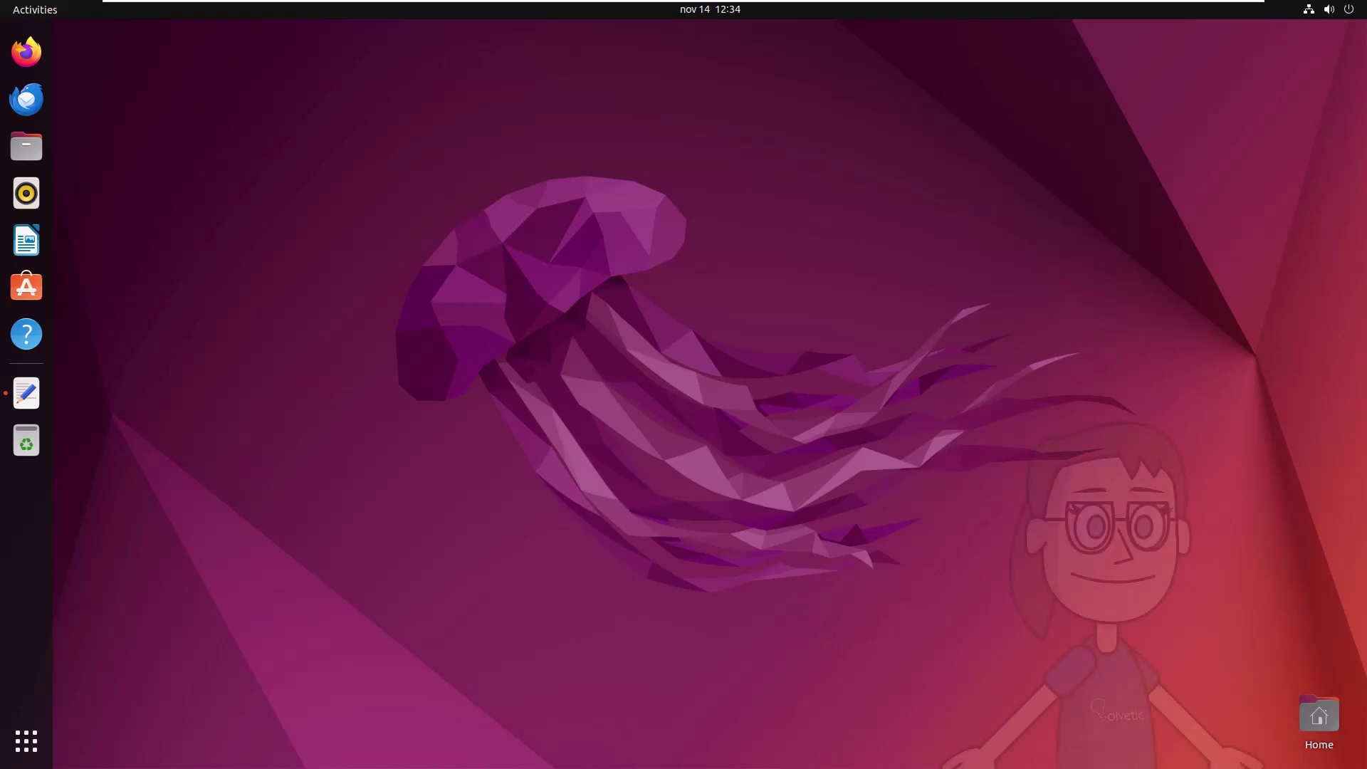
left_click(34, 9)
type("sof")
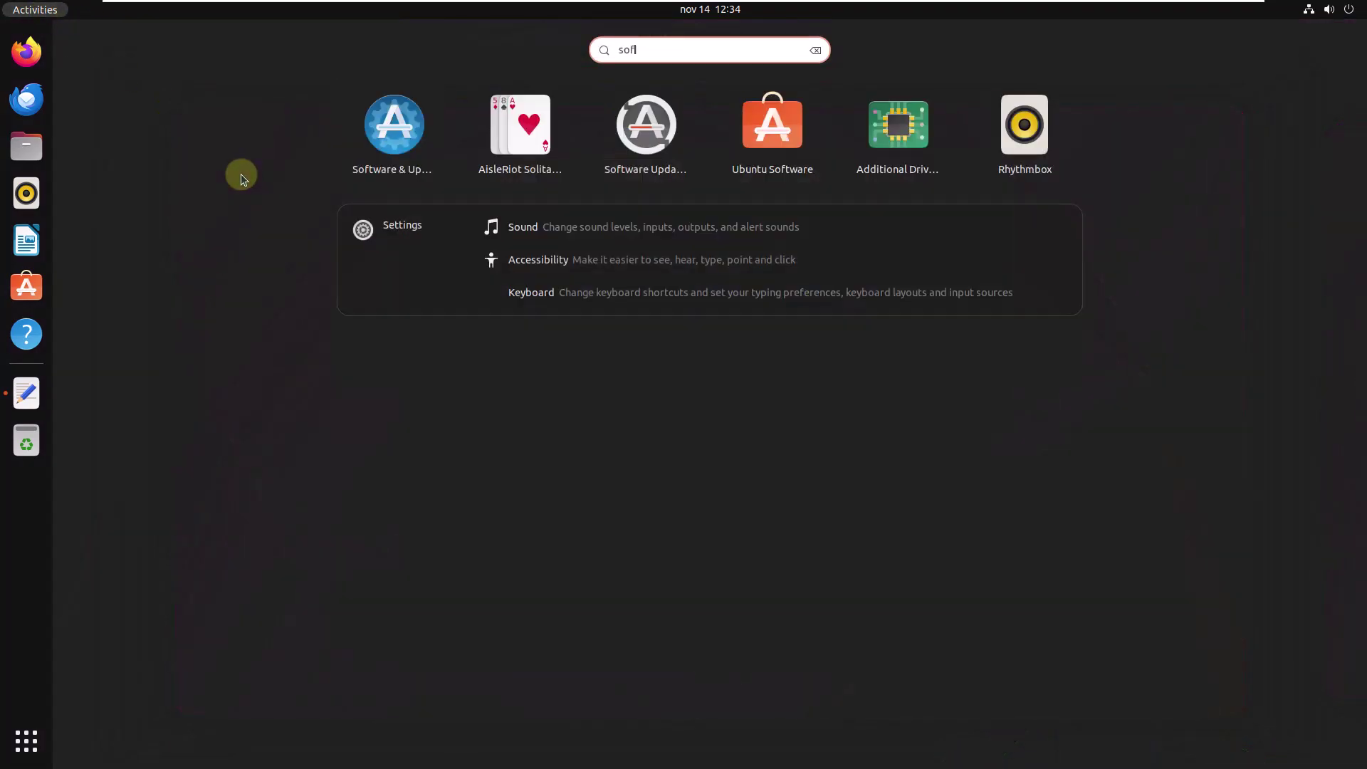
type("tware")
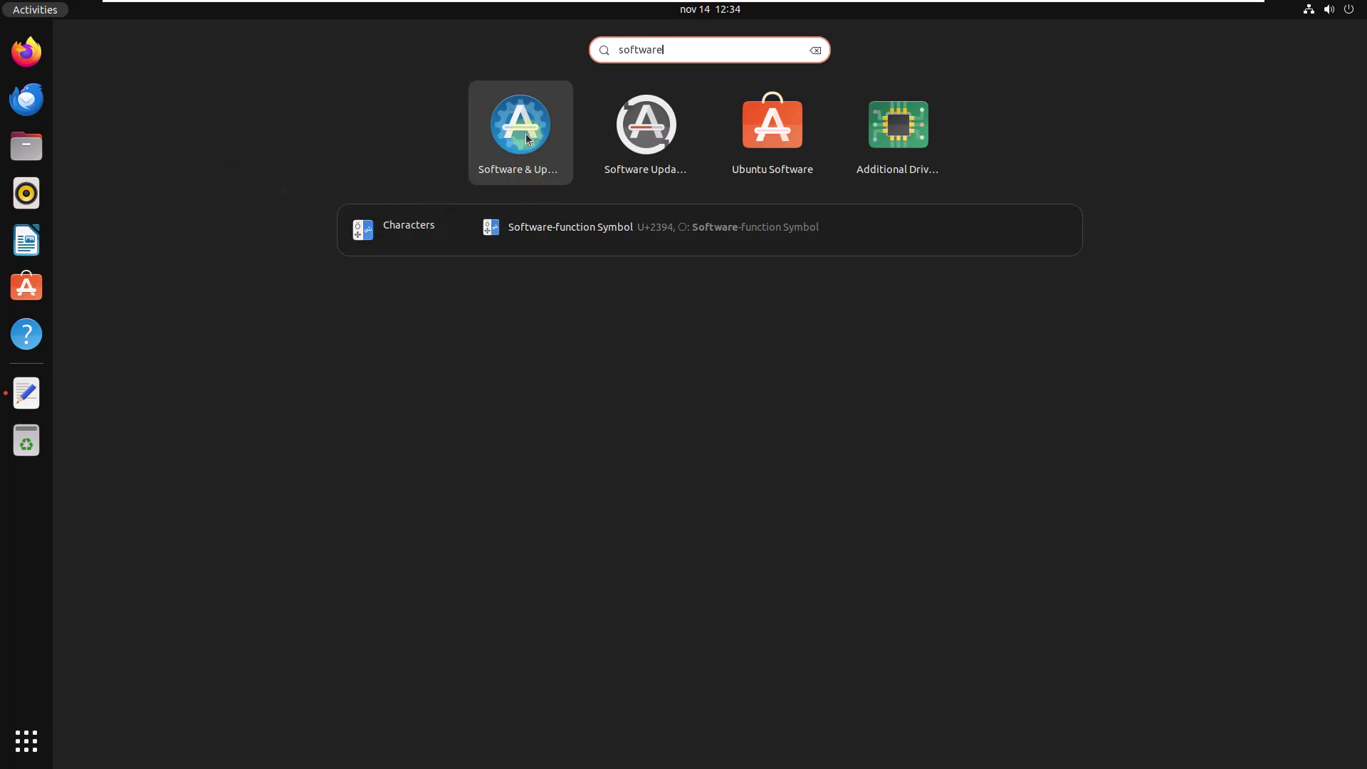
left_click(526, 136)
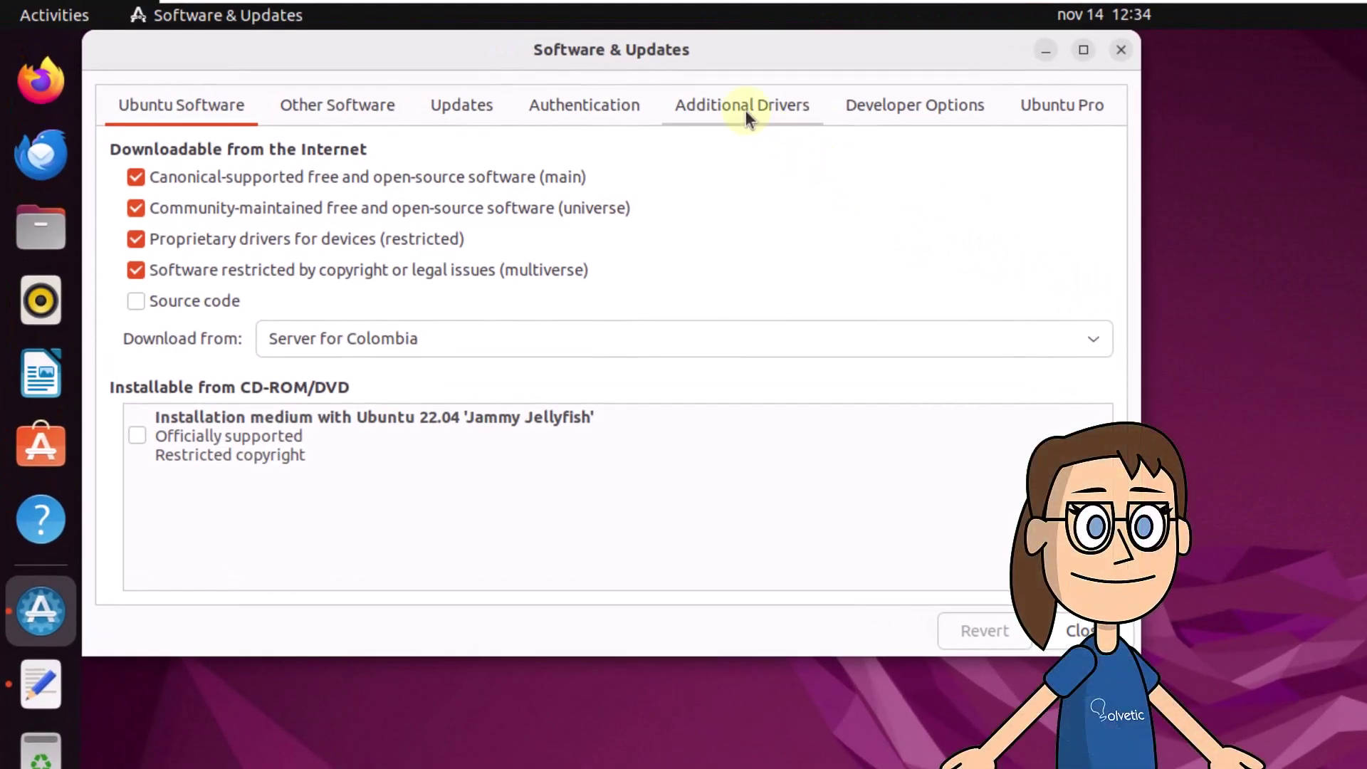
left_click(744, 110)
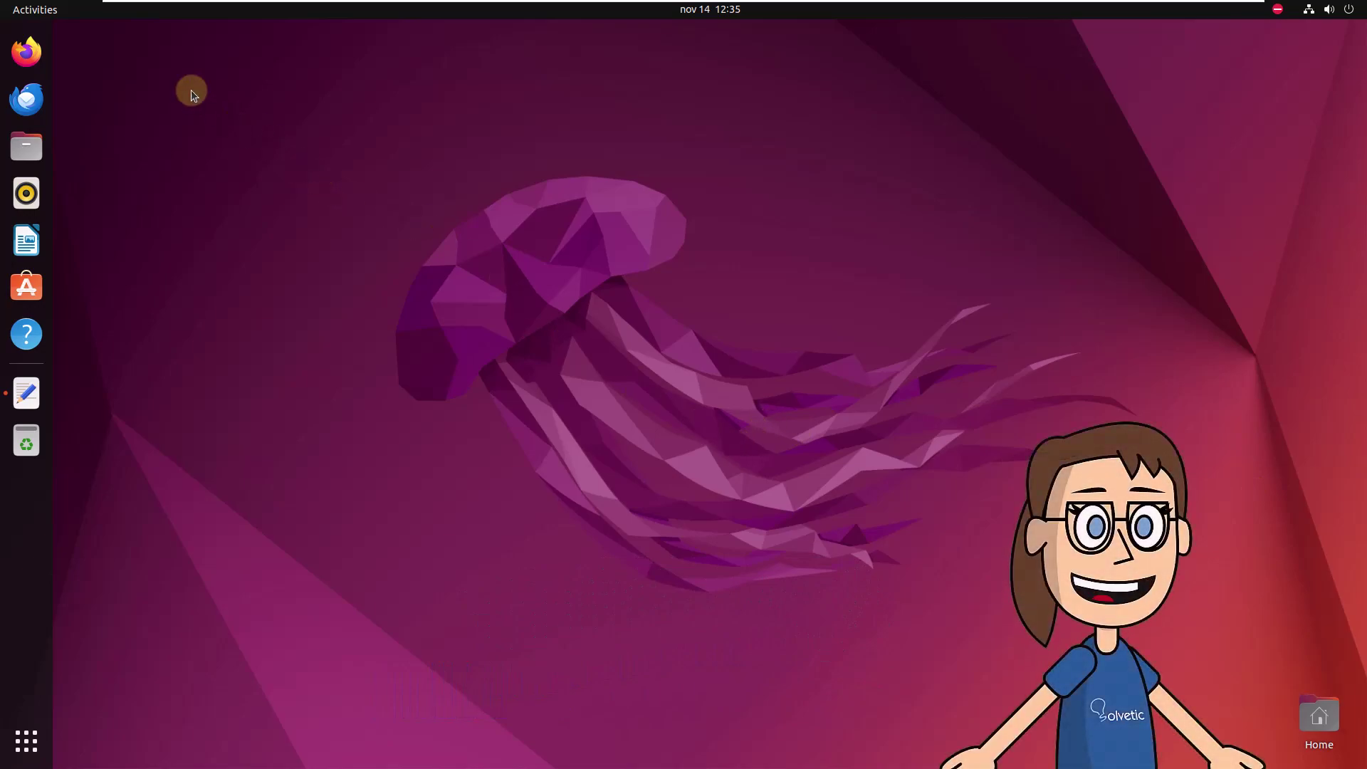
- In a new Terminal, run sudo lshw -class network and select product model 79c970
left_click(45, 13)
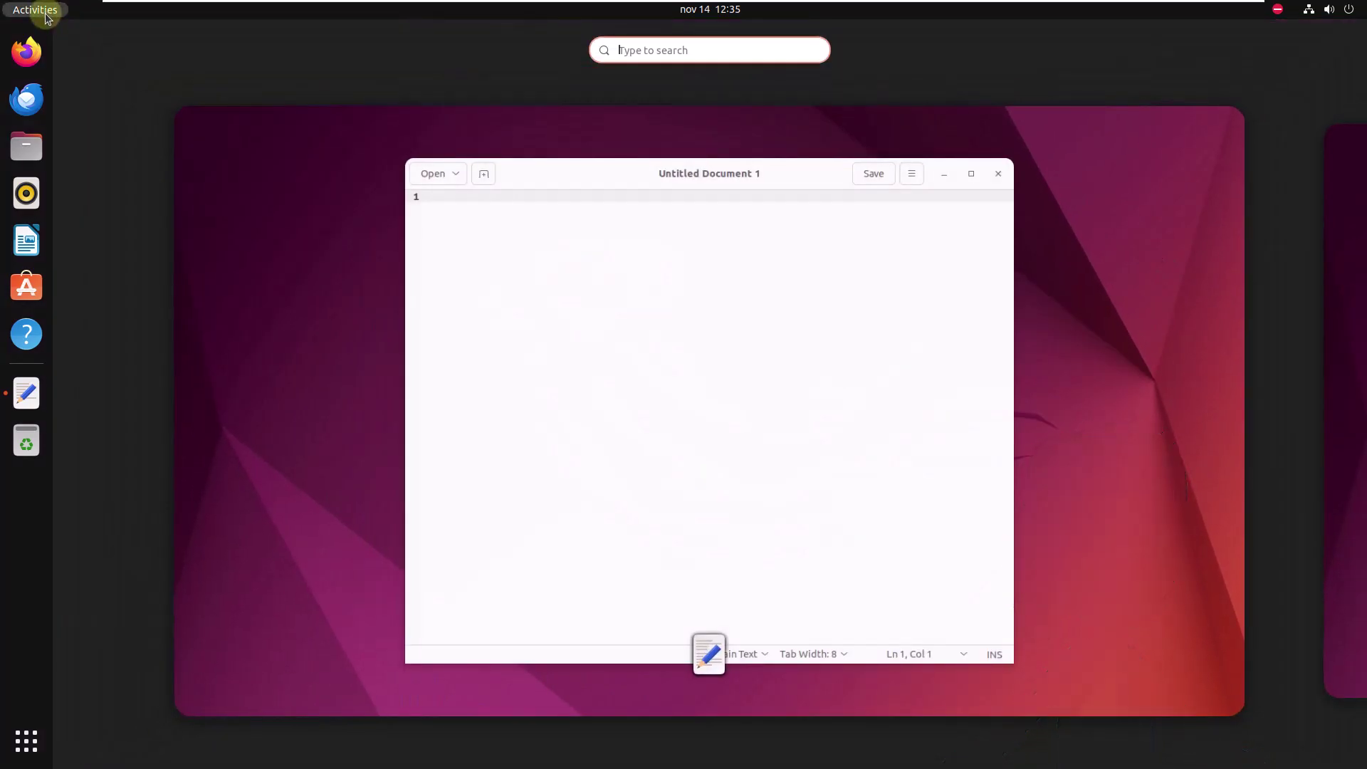
type("terminal")
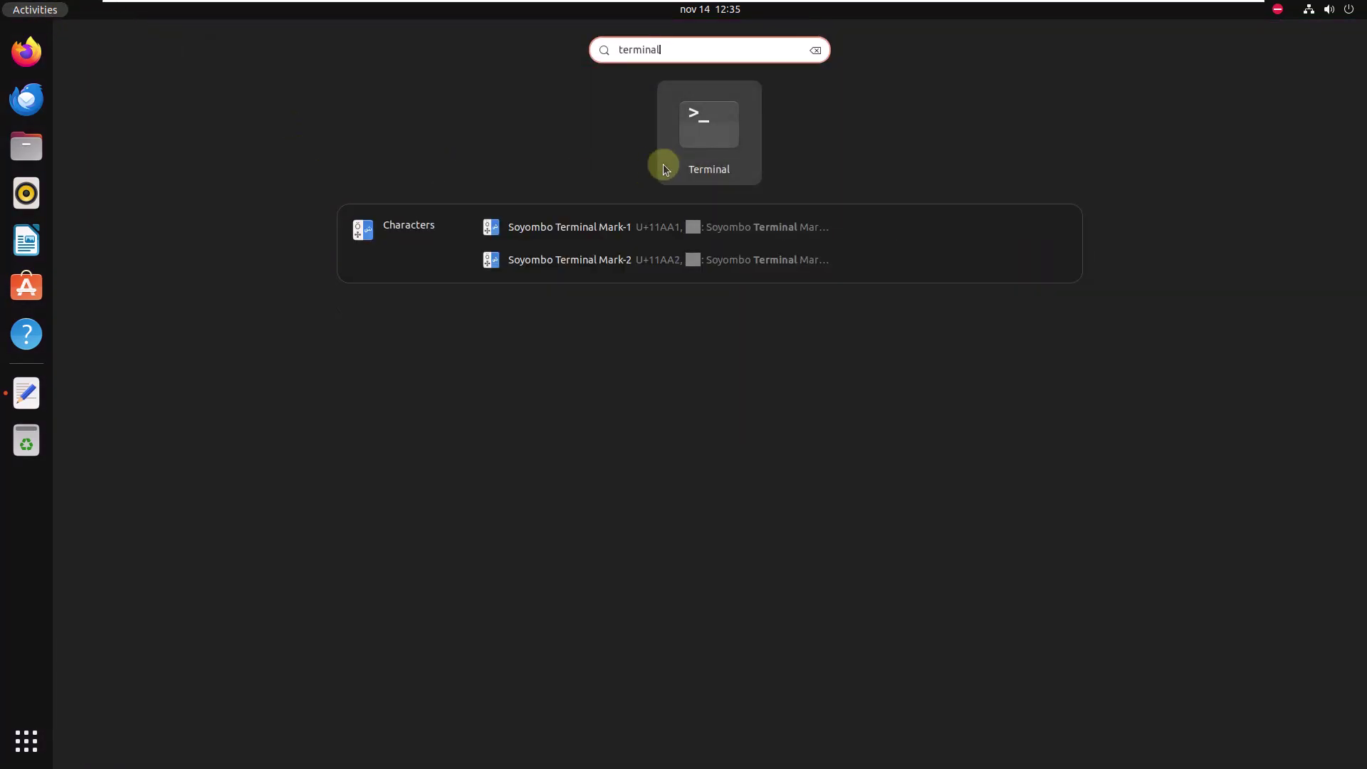
left_click(711, 148)
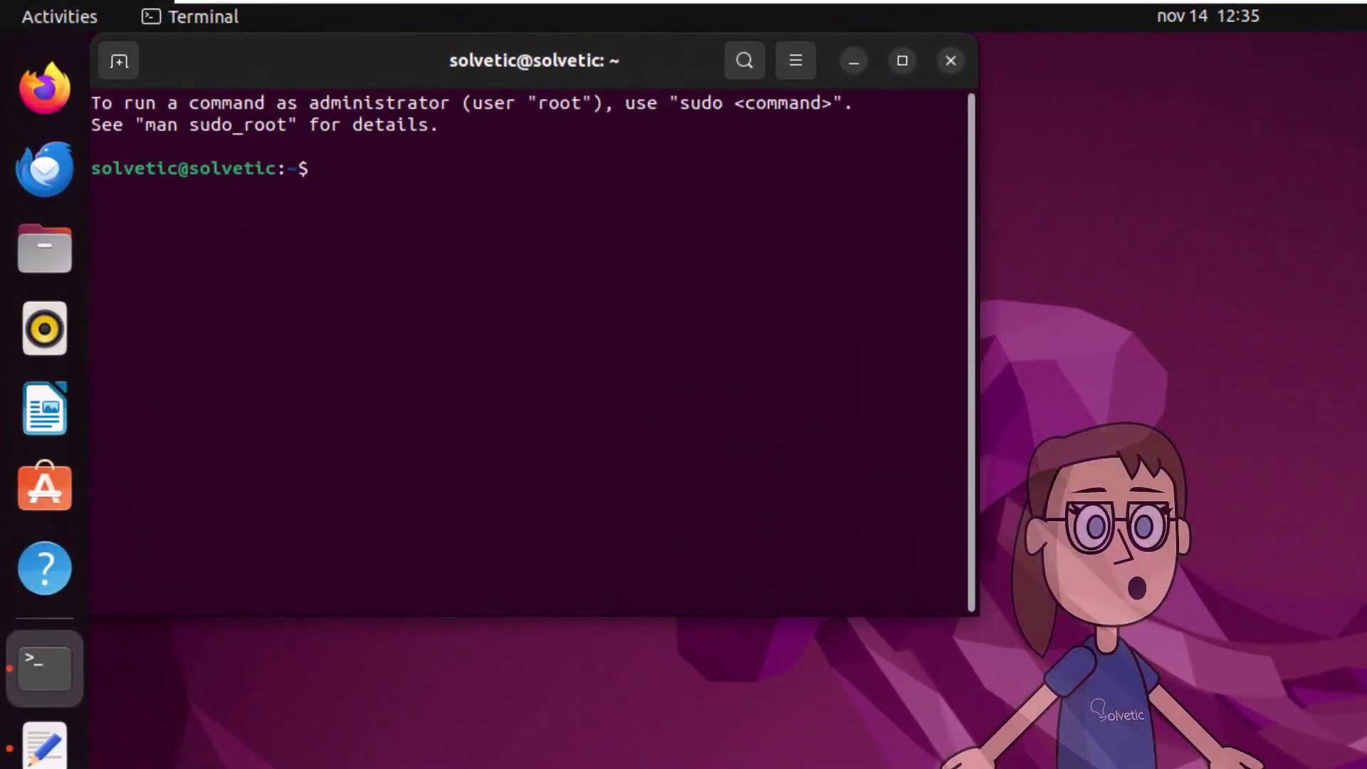
type("sudo lshw -cla")
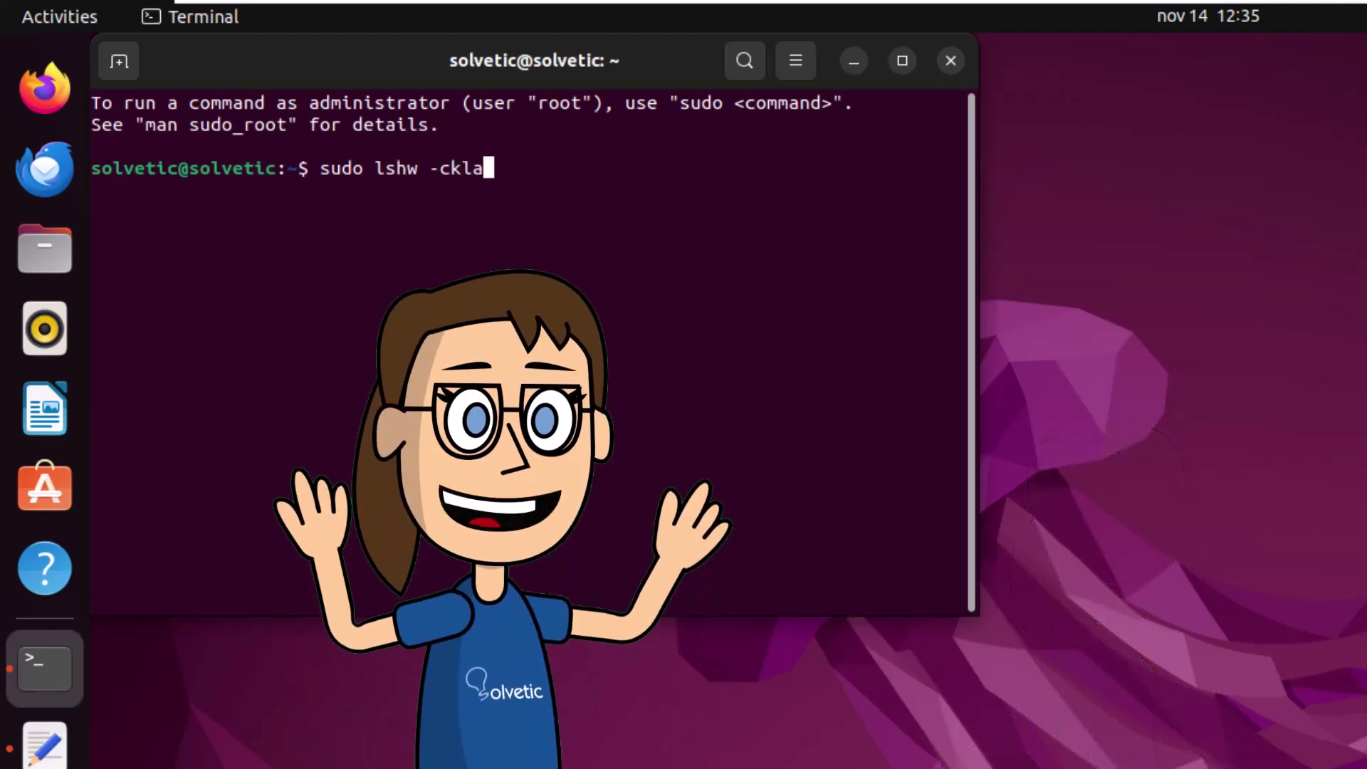
key("BackSpace")
key("BackSpace")
type("lass ")
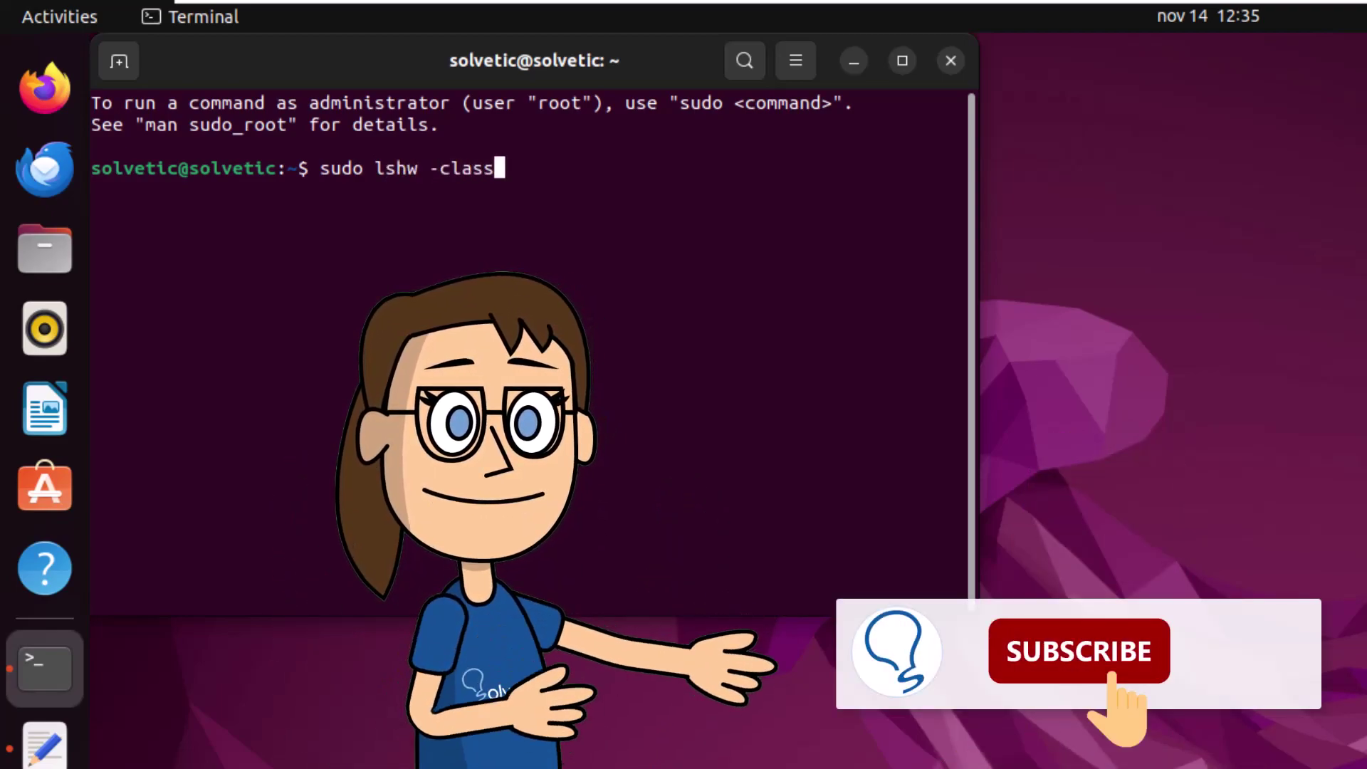
type("network")
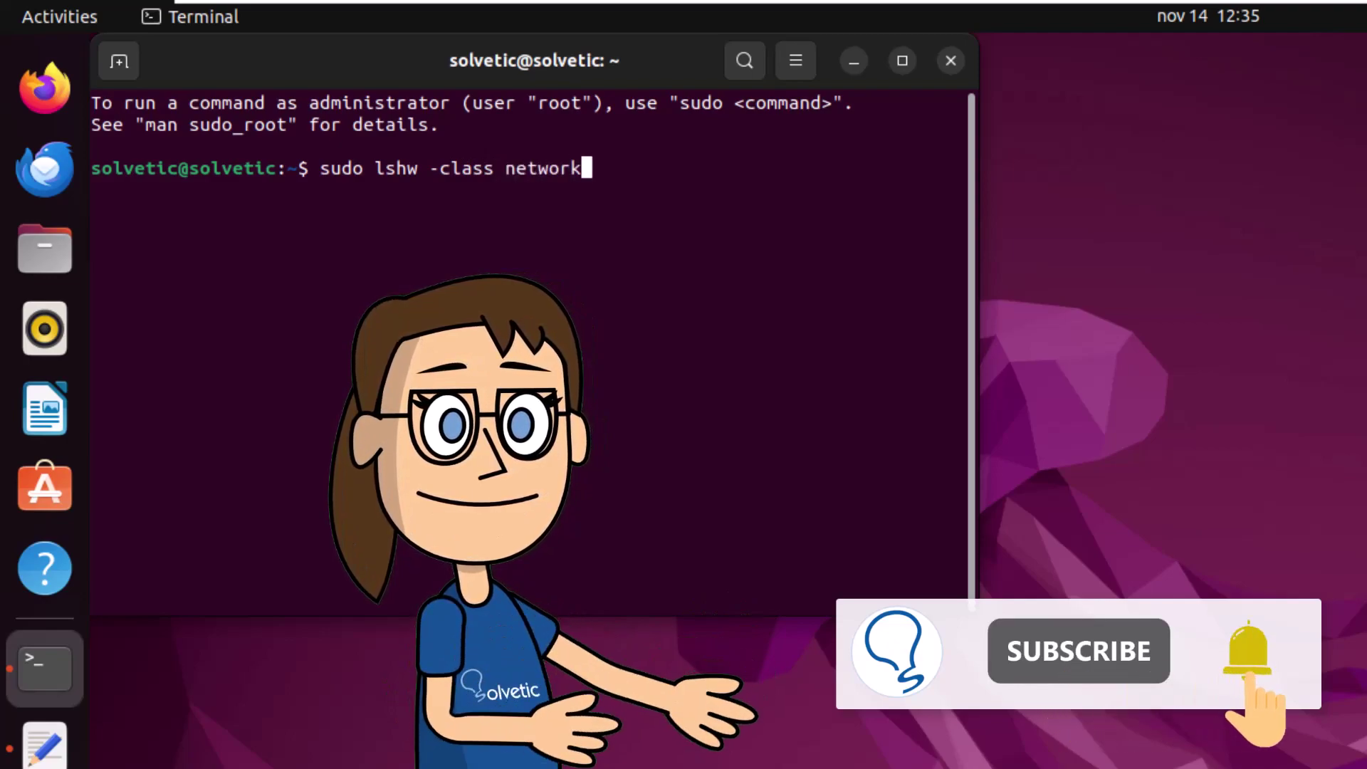
key("Return")
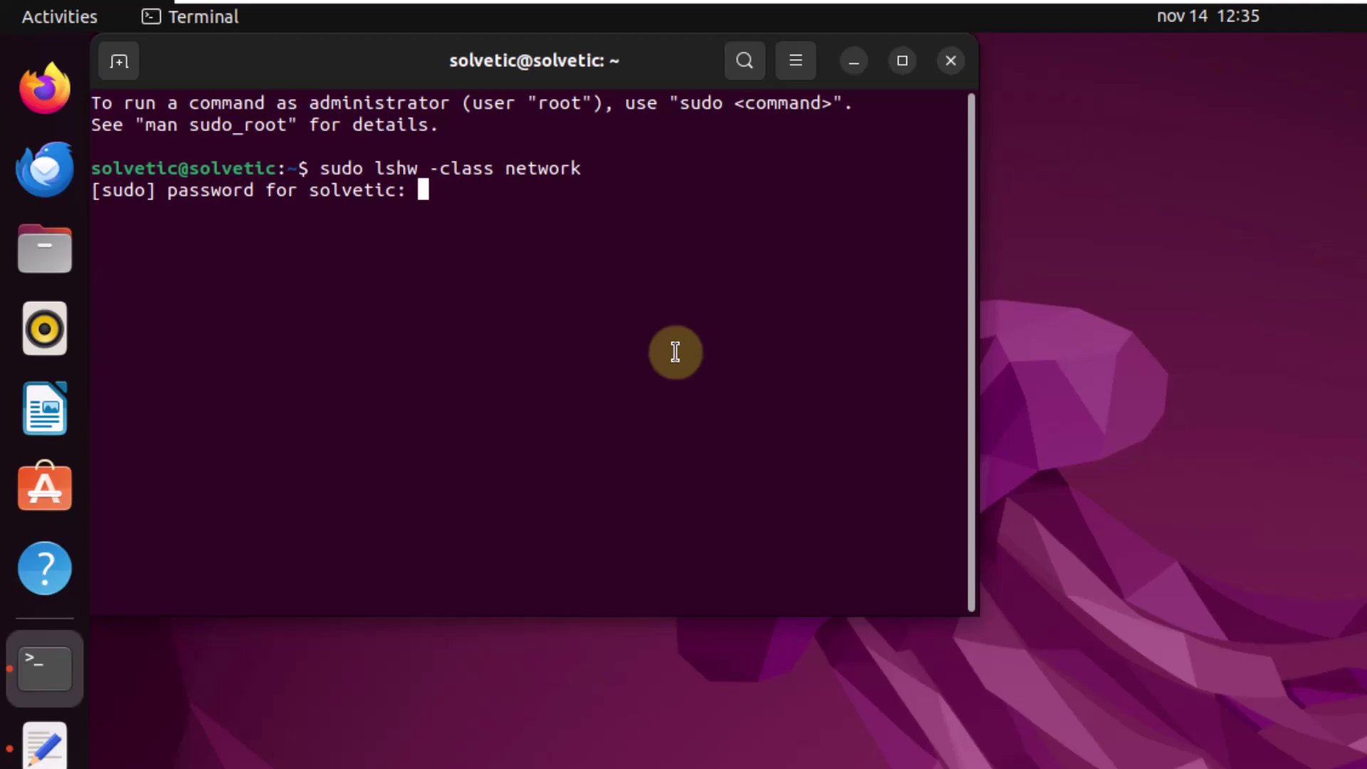
key("Return")
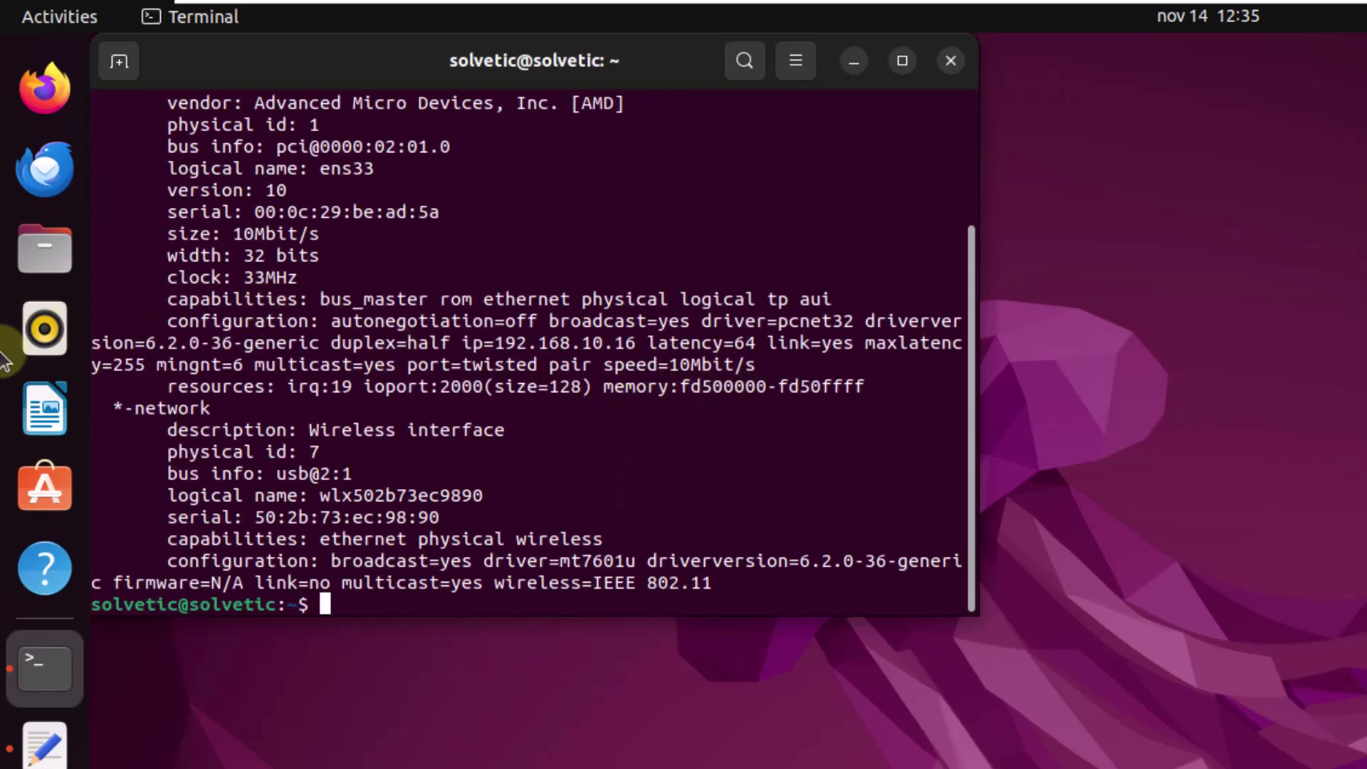
scroll(488, 421, "up", 3)
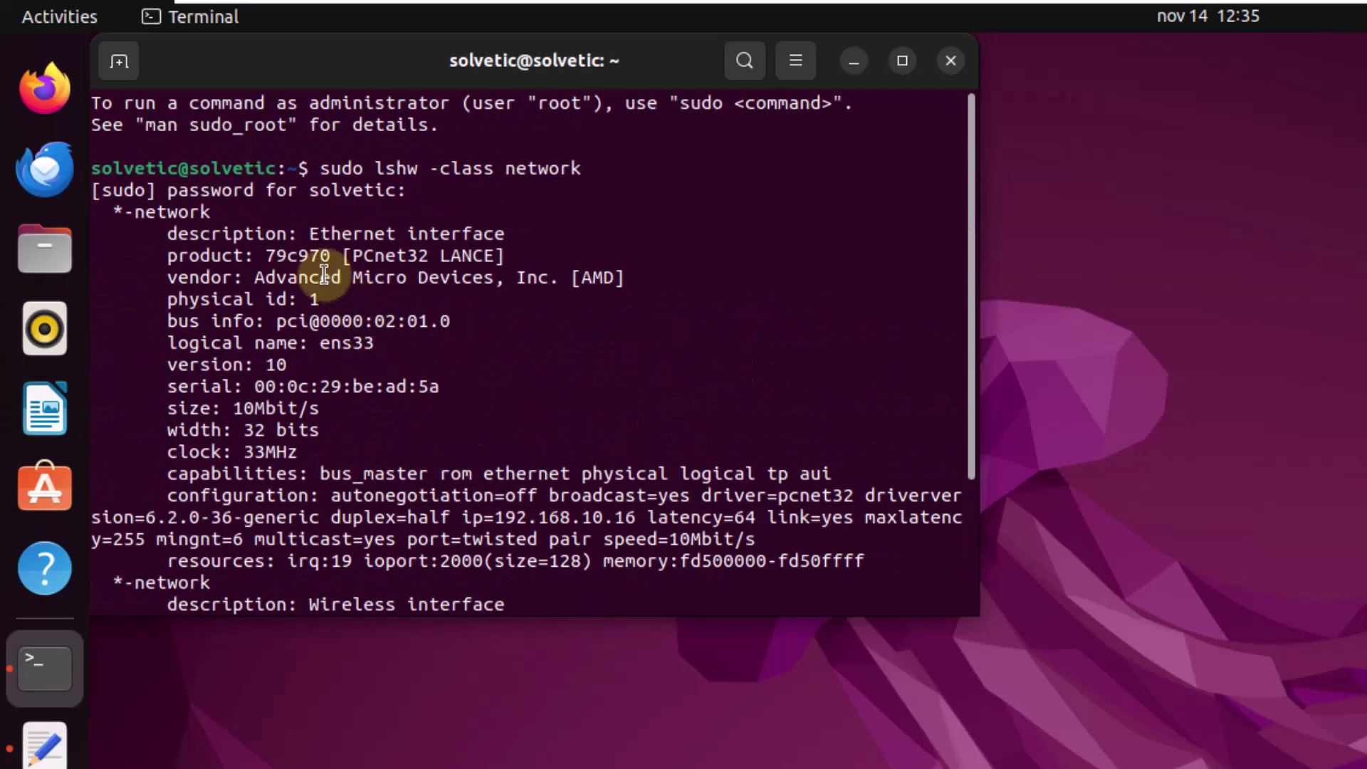
double_click(308, 261)
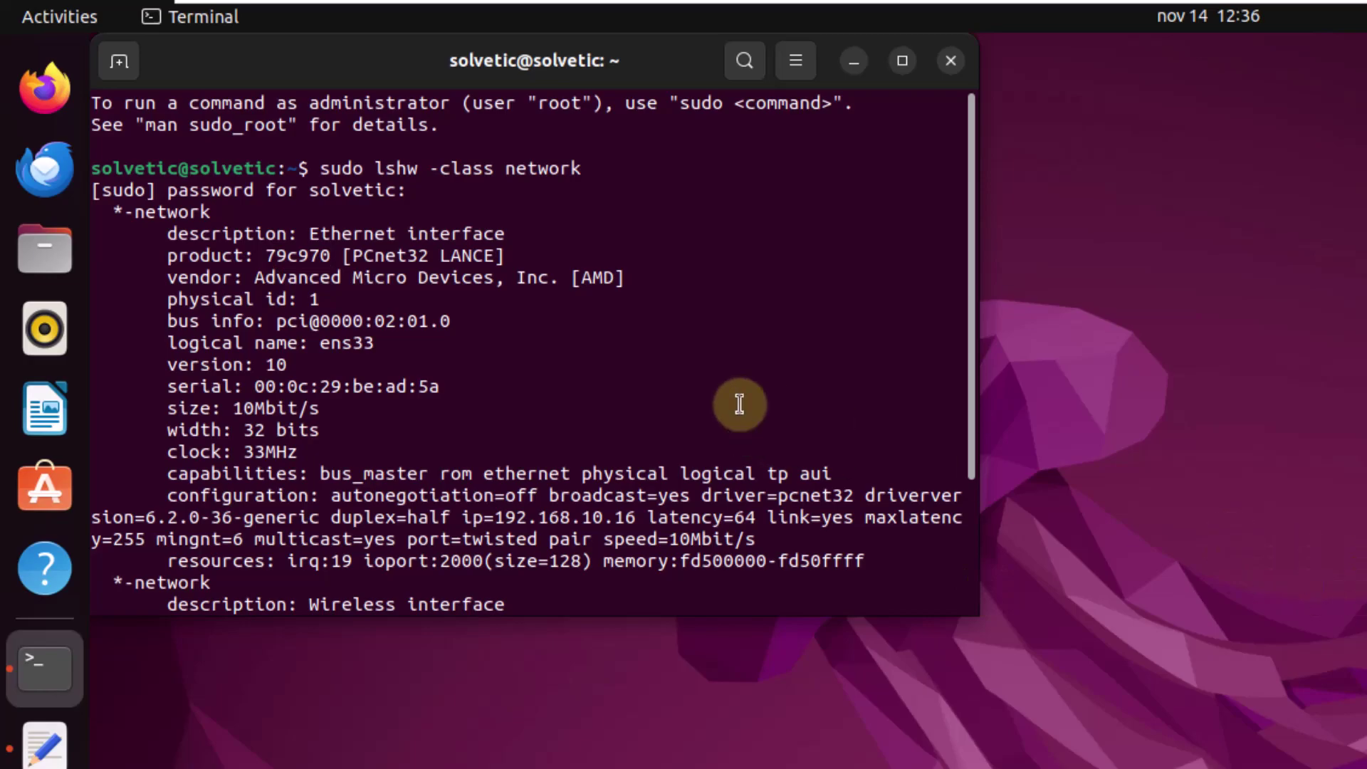
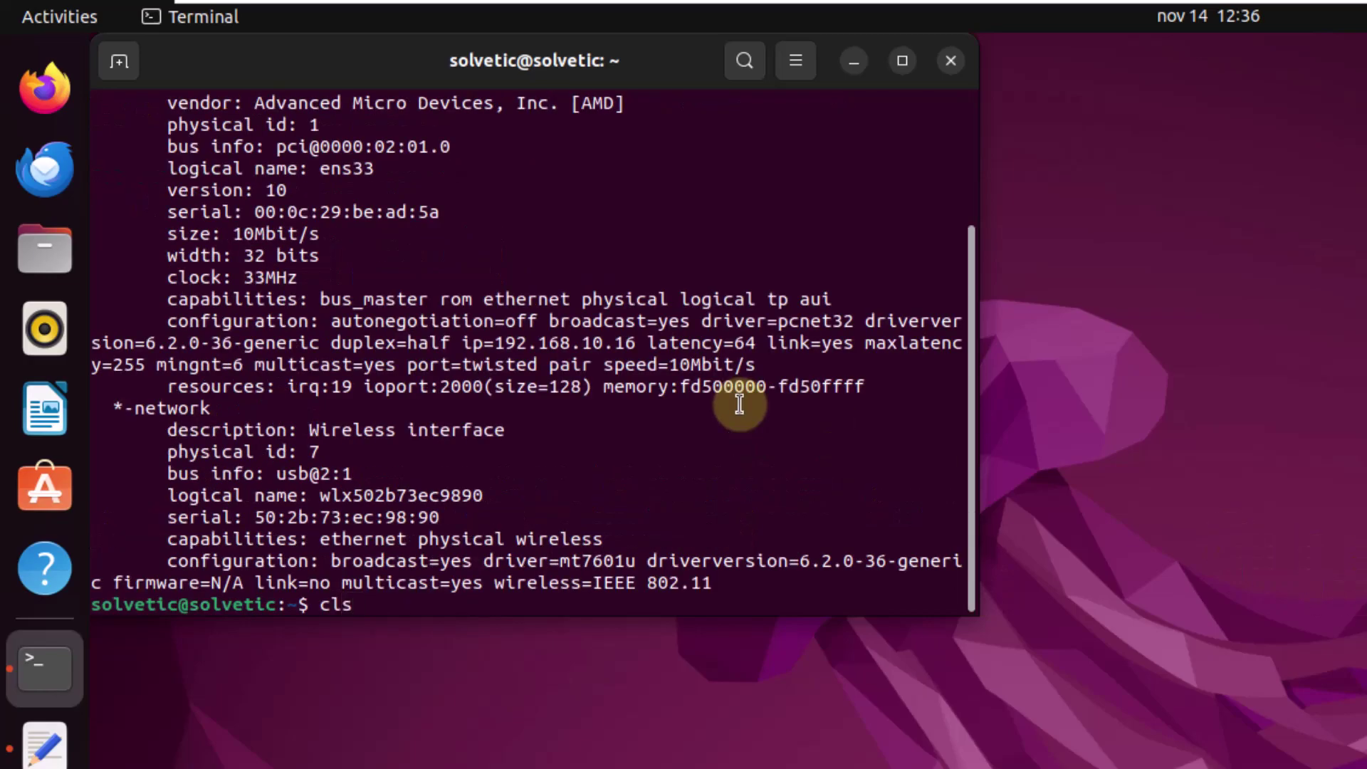
- Clear the screen, move into /etc/pm/sleep.d and list its files
key("Return")
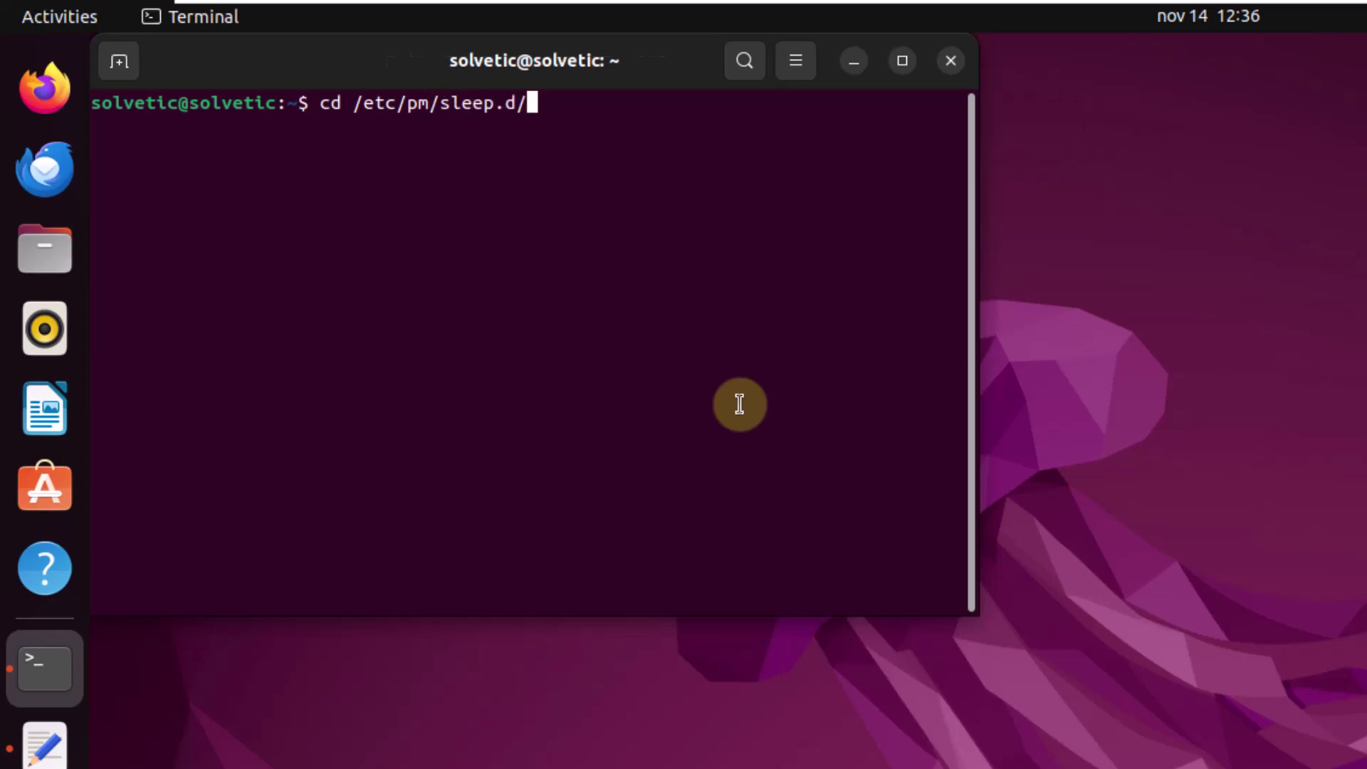
key("Return")
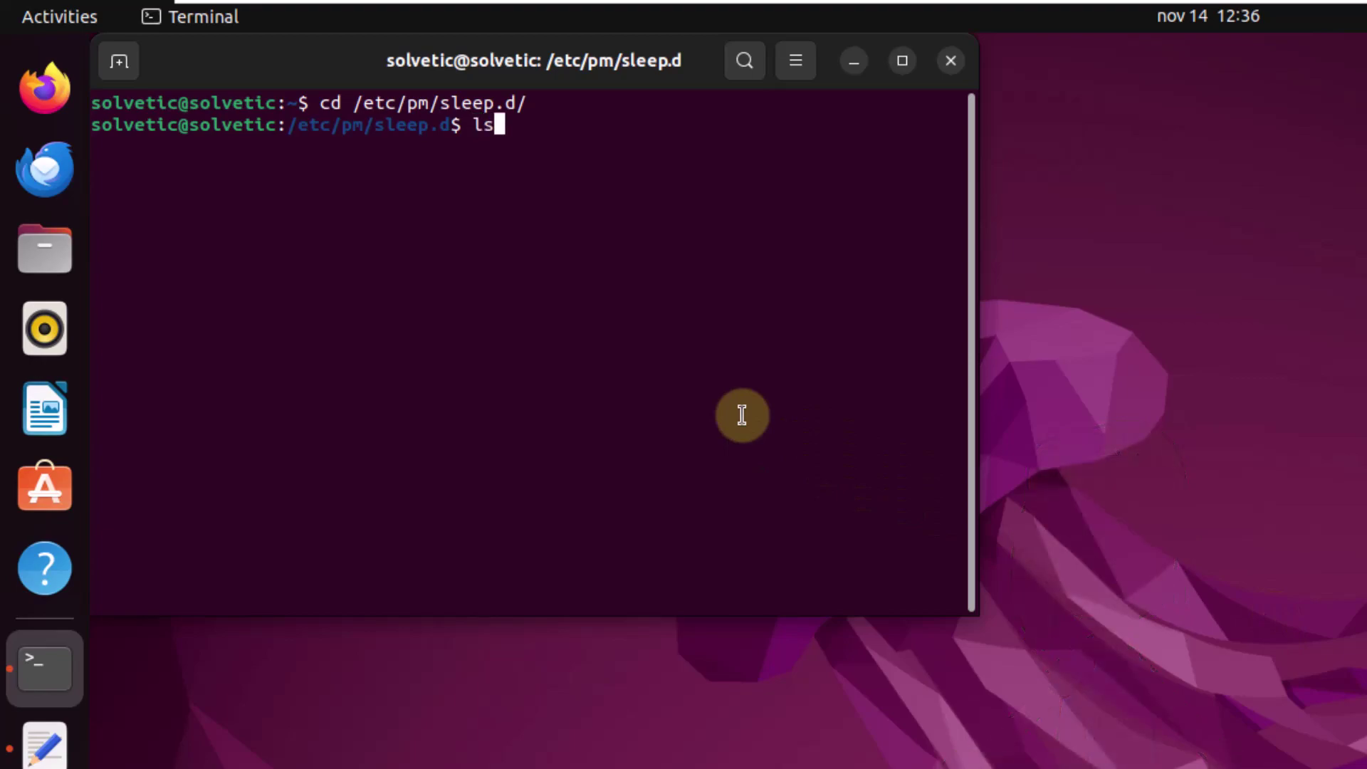
key("Return")
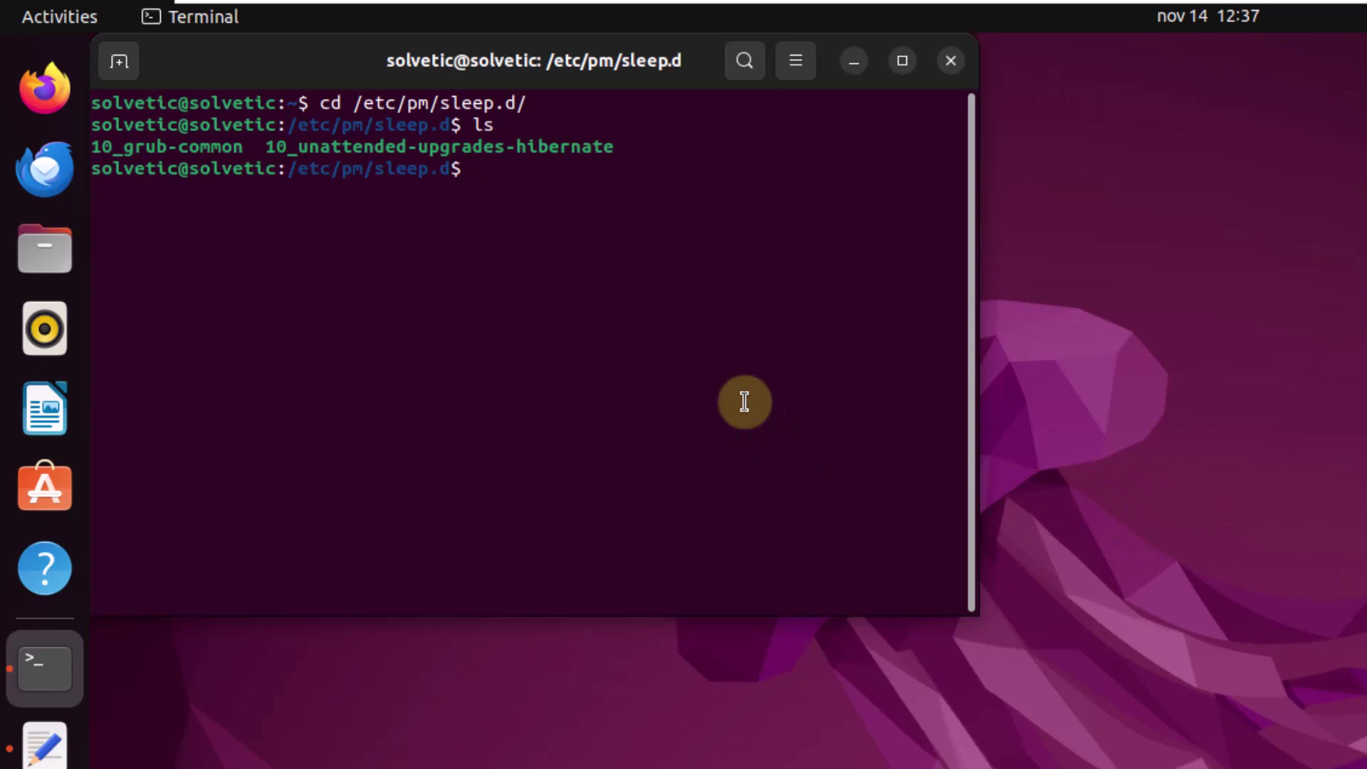
key("Return")
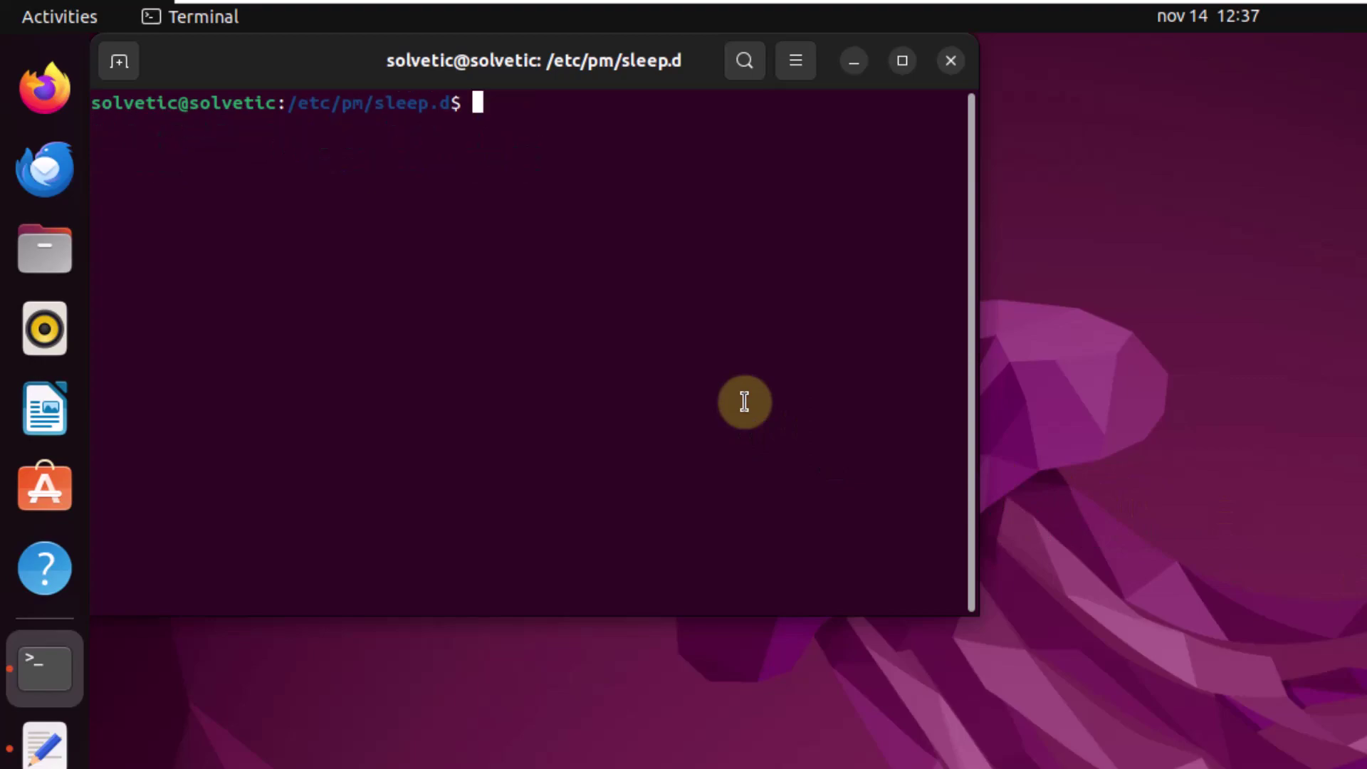
- Create an empty 'config' file there with sudo touch and clear the output
type("sudo touch ")
type("config")
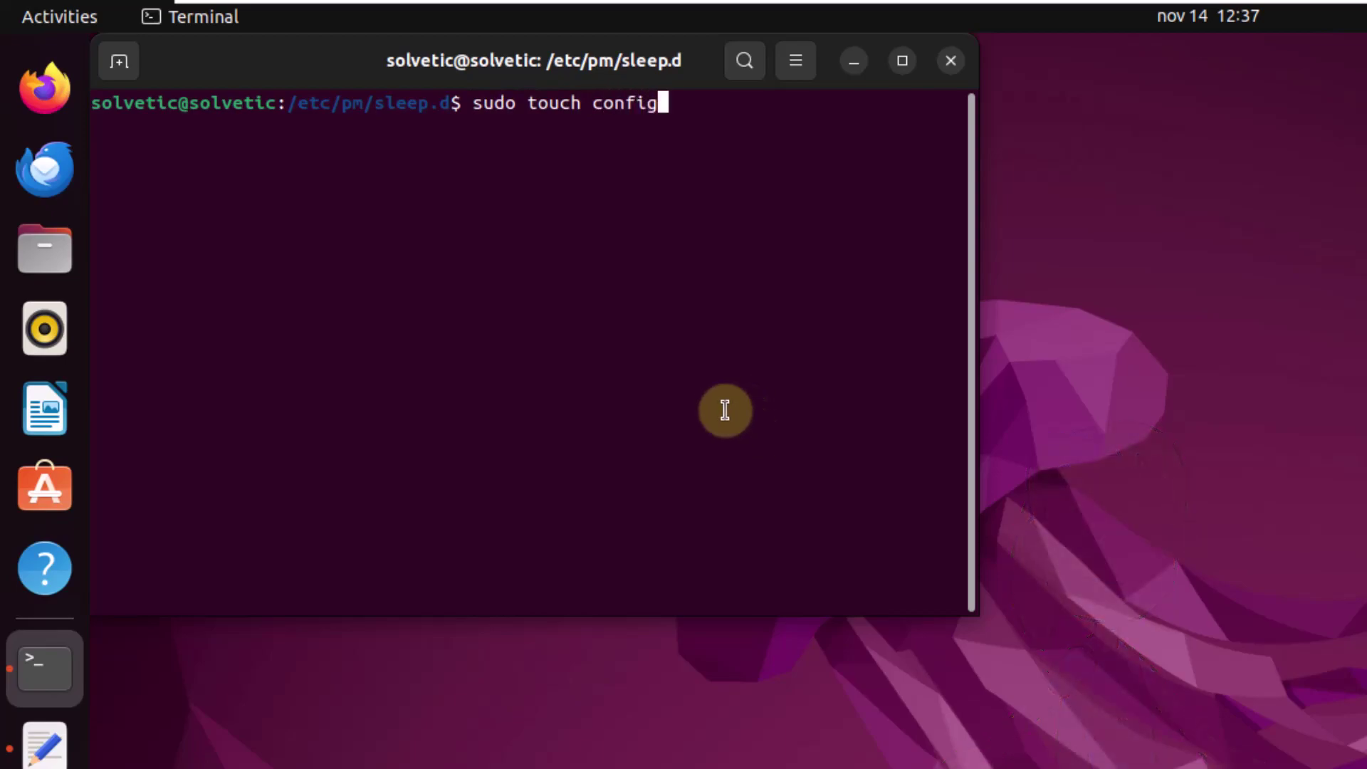
key("Return")
type("clear")
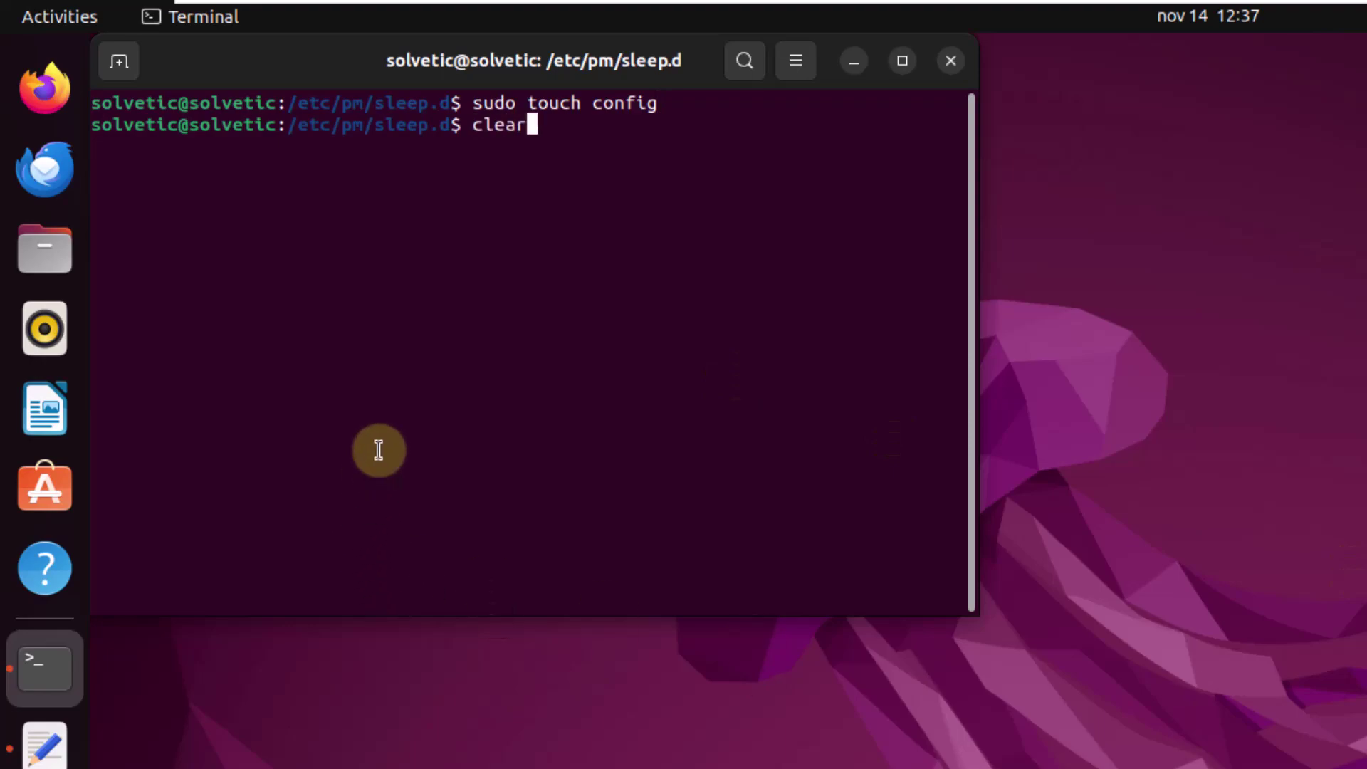
key("Return")
- Edit config with sudo gedit to hold only SUSPEND_MODULES="79c970", save and close
type("sudo gedit config")
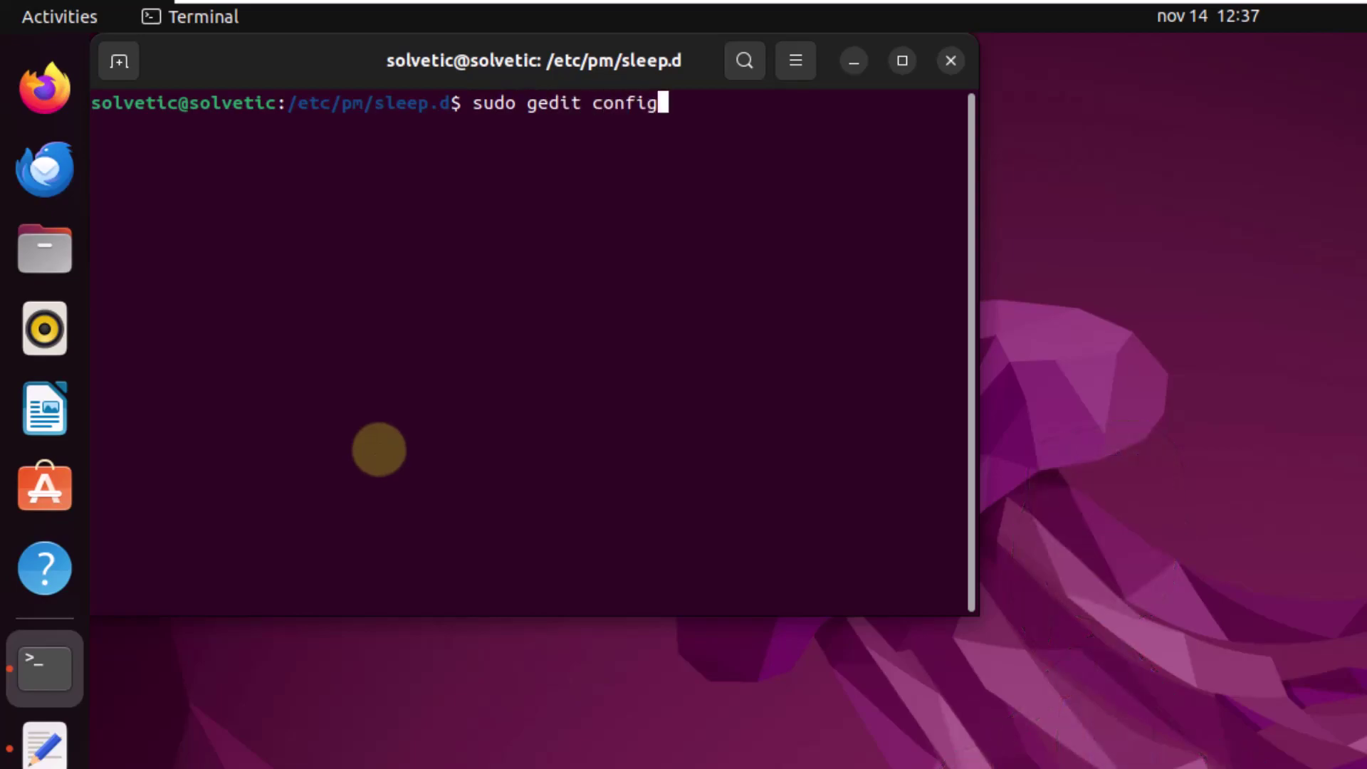
key("Return")
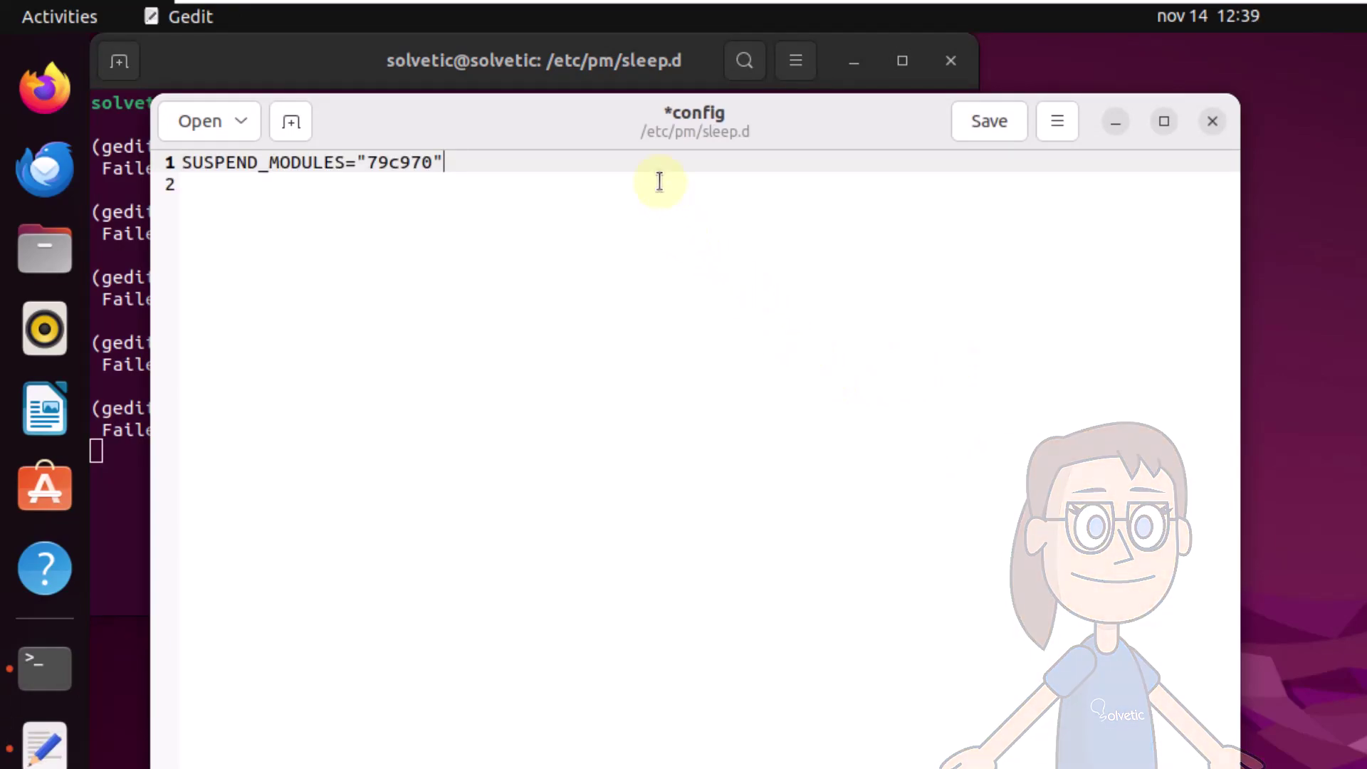
key("Delete")
left_click(987, 120)
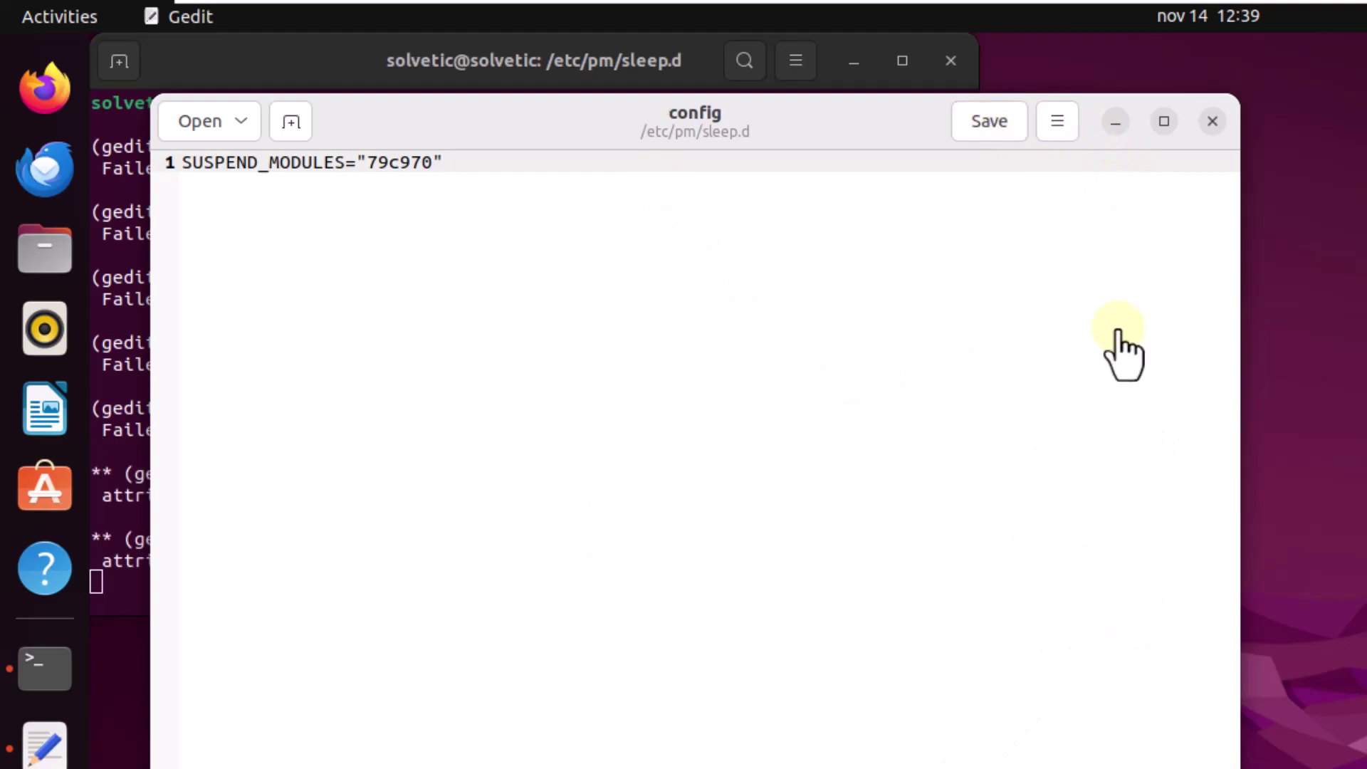
left_click(1213, 121)
type("clear")
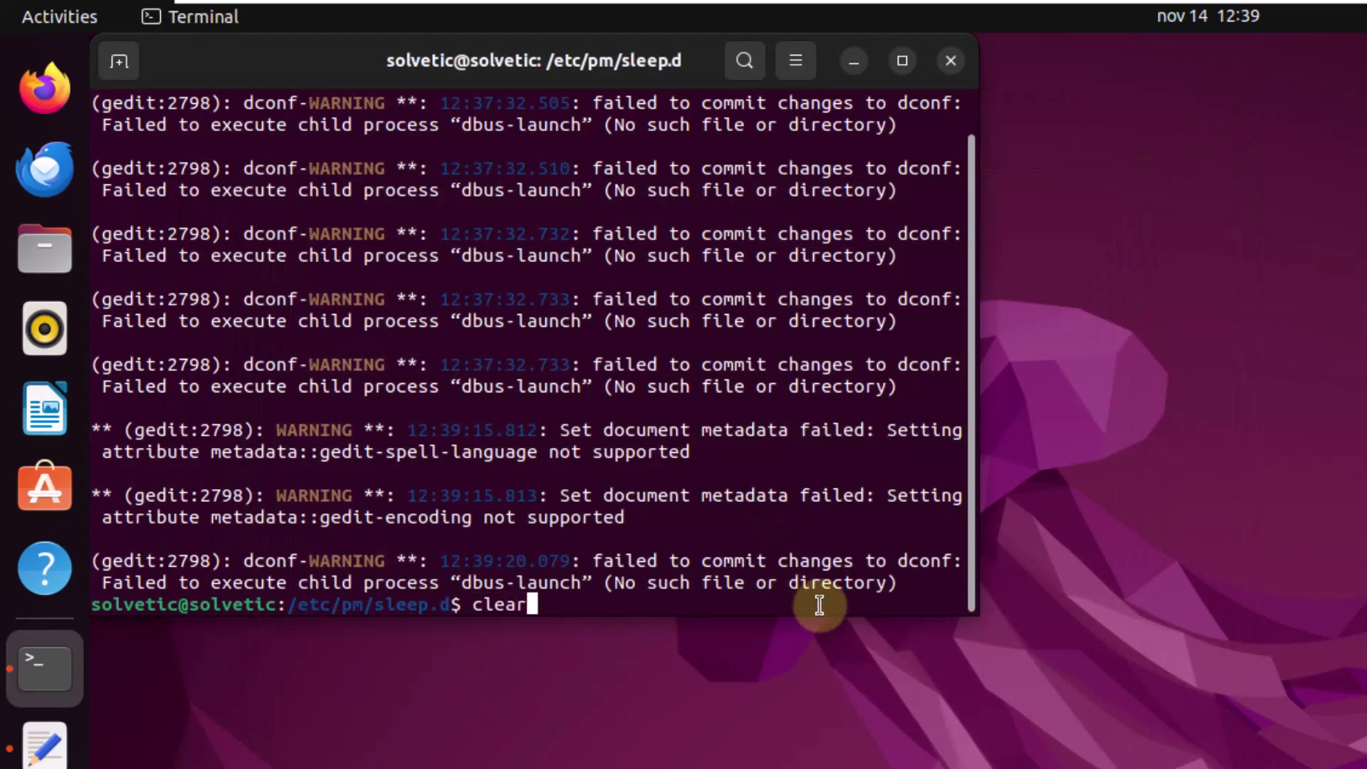
- Write 'options 79c970 fwlps=N' into /etc/modprobe.d/79c970.conf via sudo tee, then exit
key("Return")
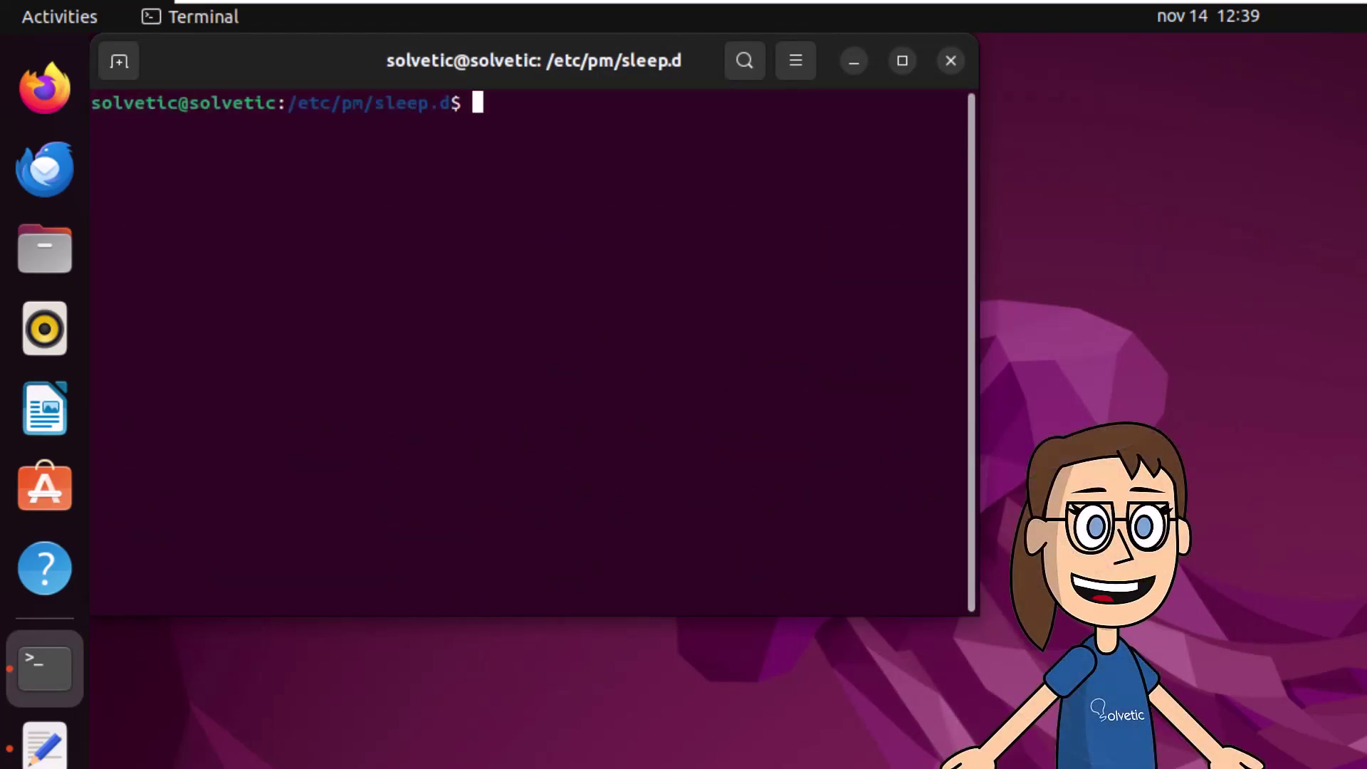
type("sudo echo \"options 79c970 fwlps=N\" | sudo tee /etc/modprobe.d/79c970.conf")
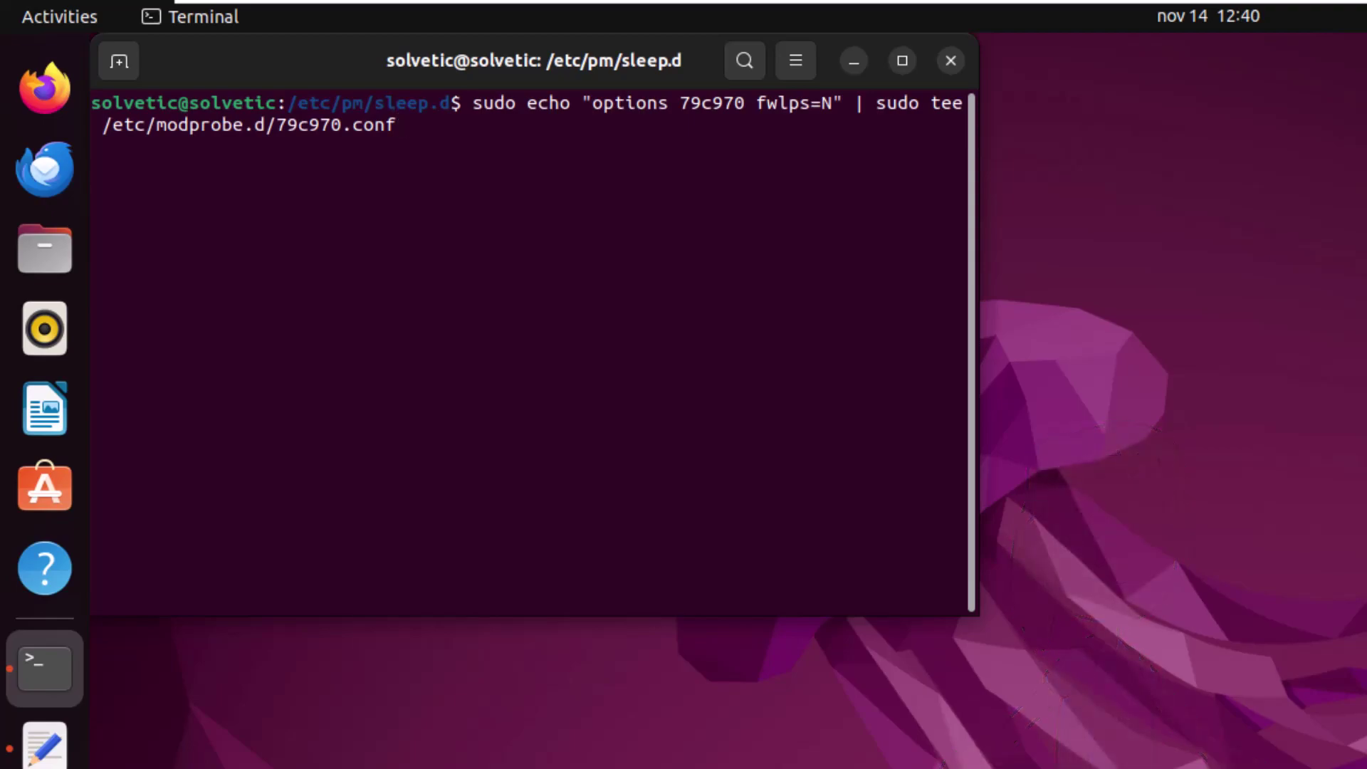
key("Return")
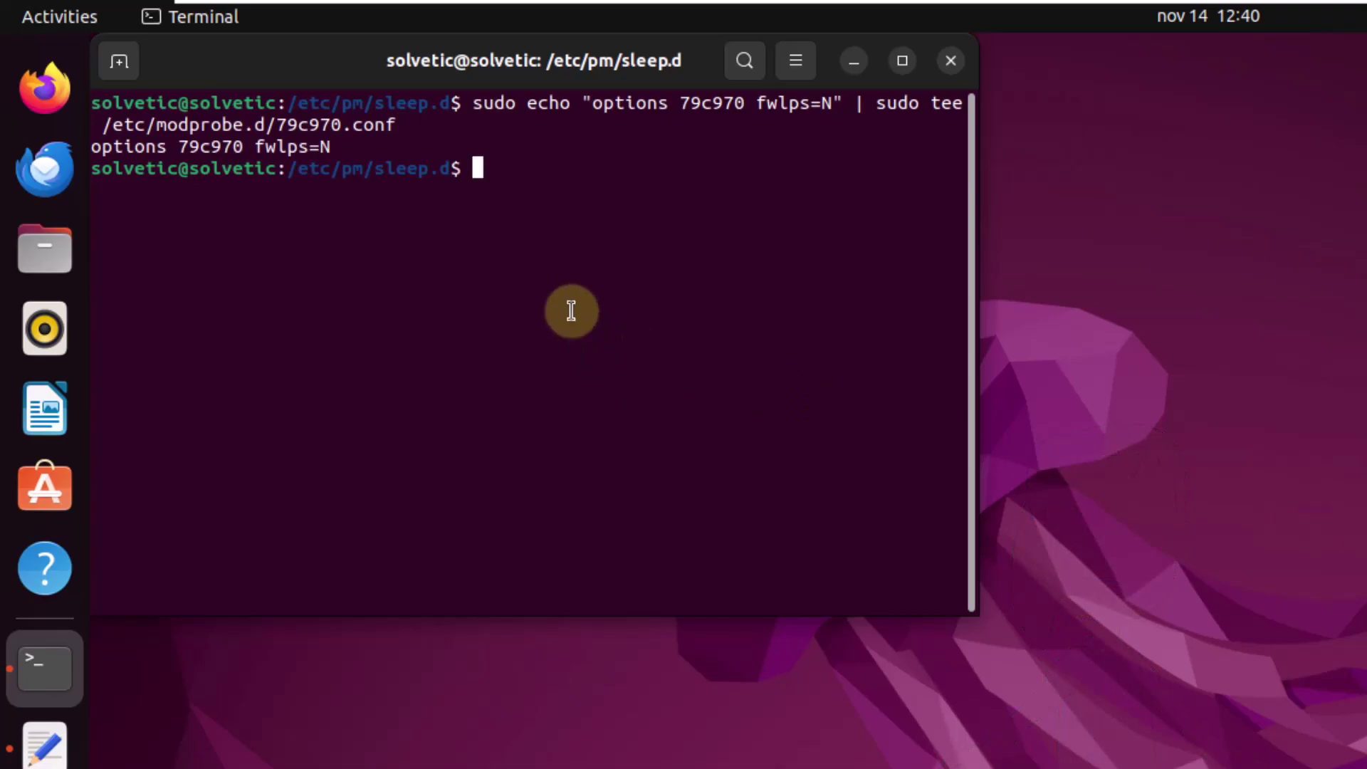
type("r")
key("Return")
type("exit")
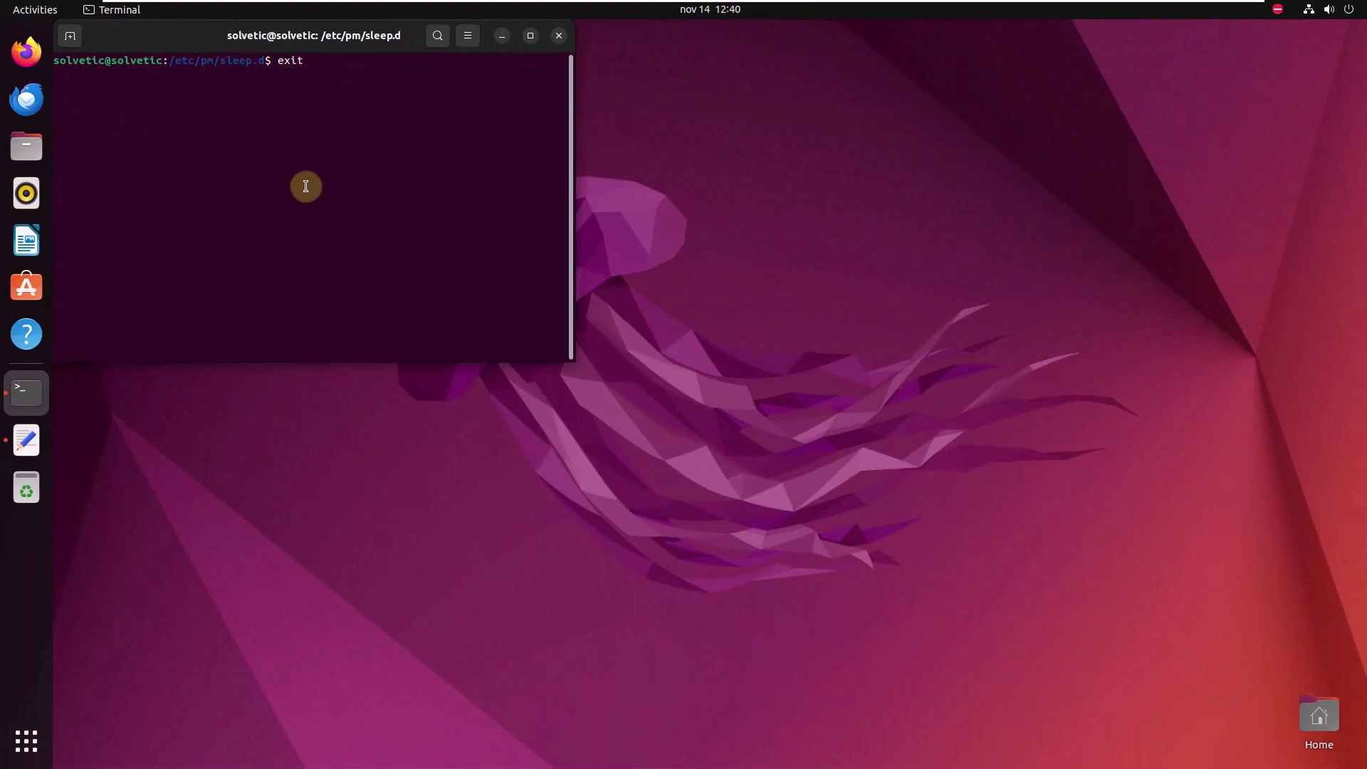
key("Return")
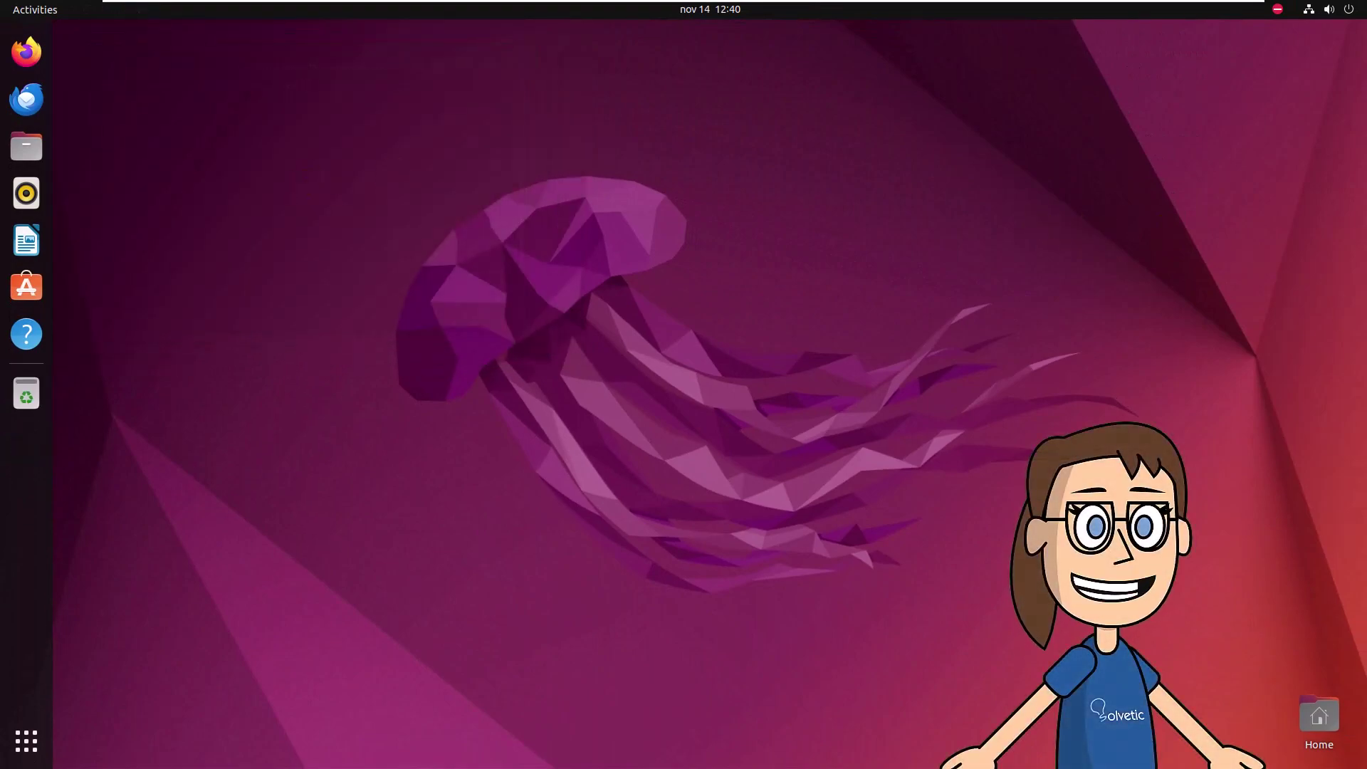
- Restart Ubuntu from the system menu's Power Off / Log Out options
left_click(1338, 9)
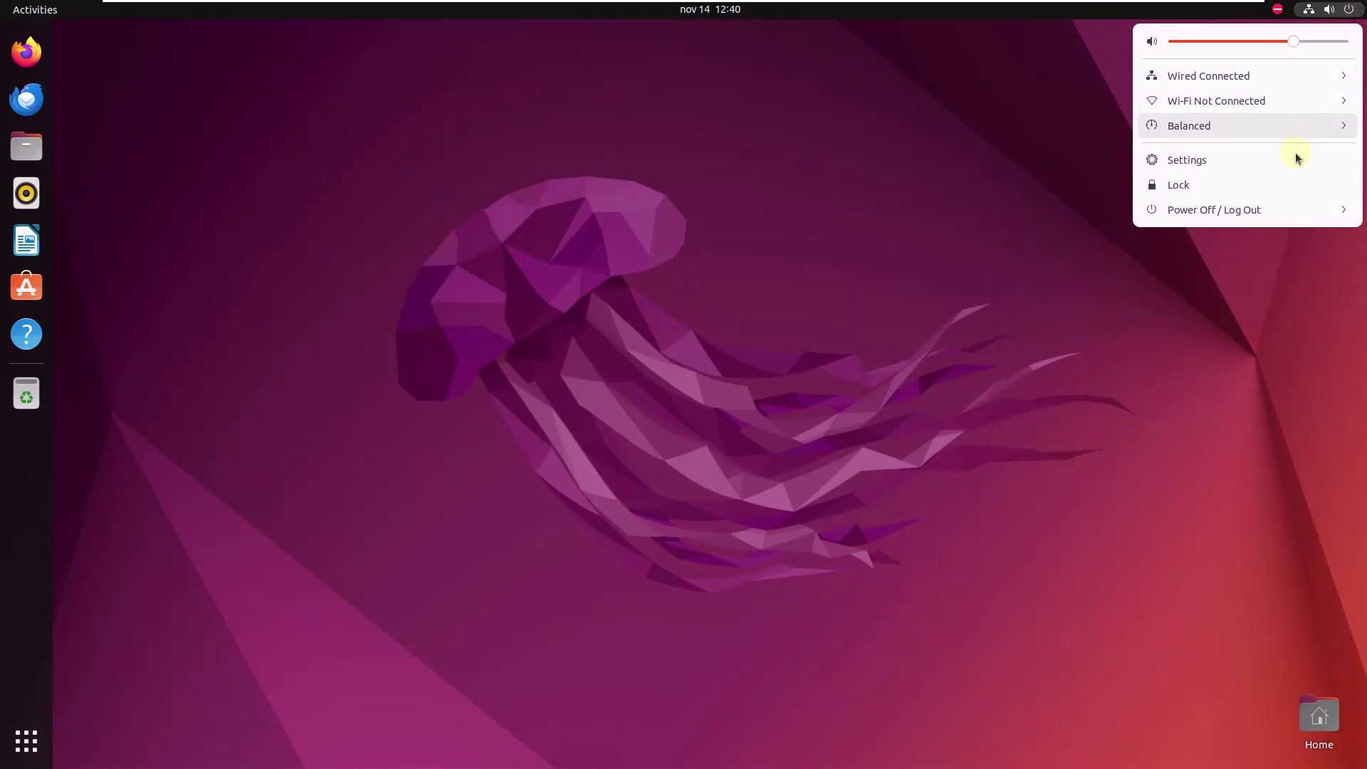
left_click(1282, 212)
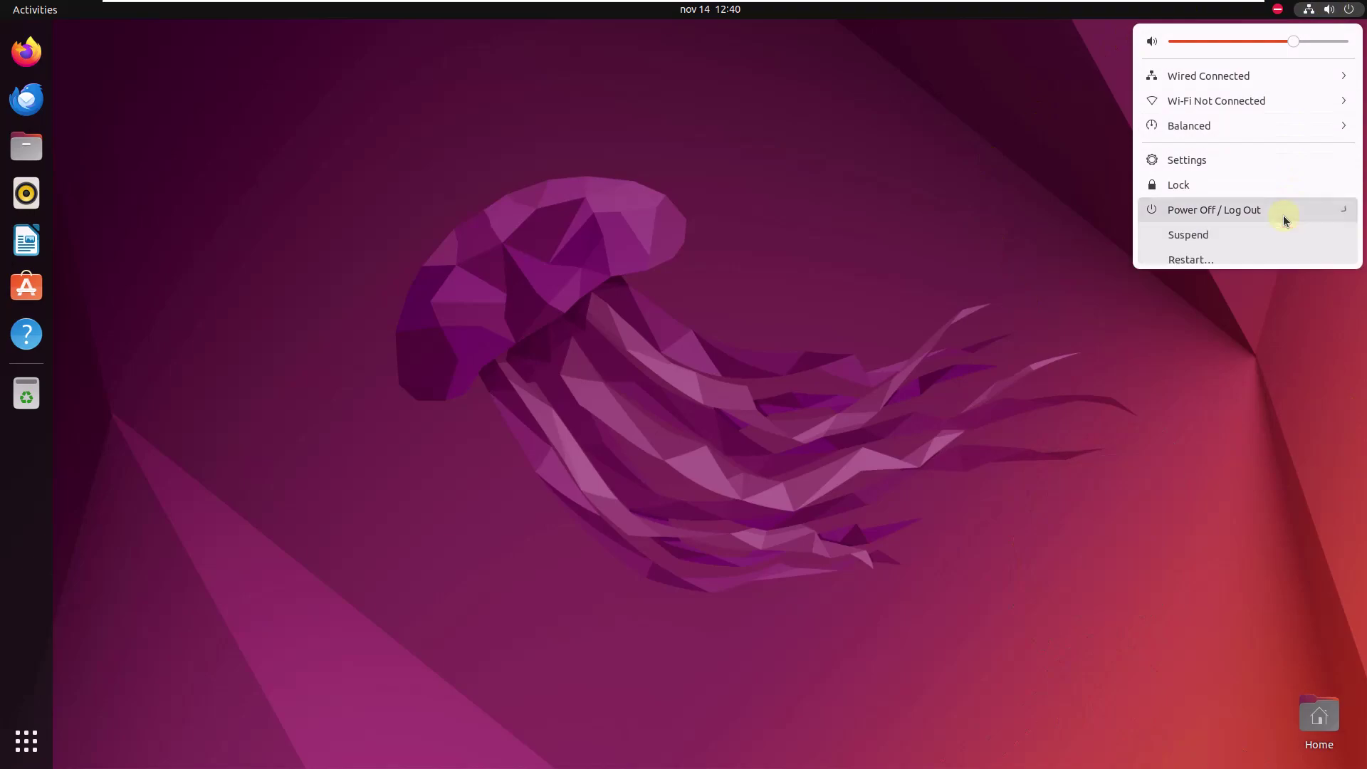
left_click(1263, 260)
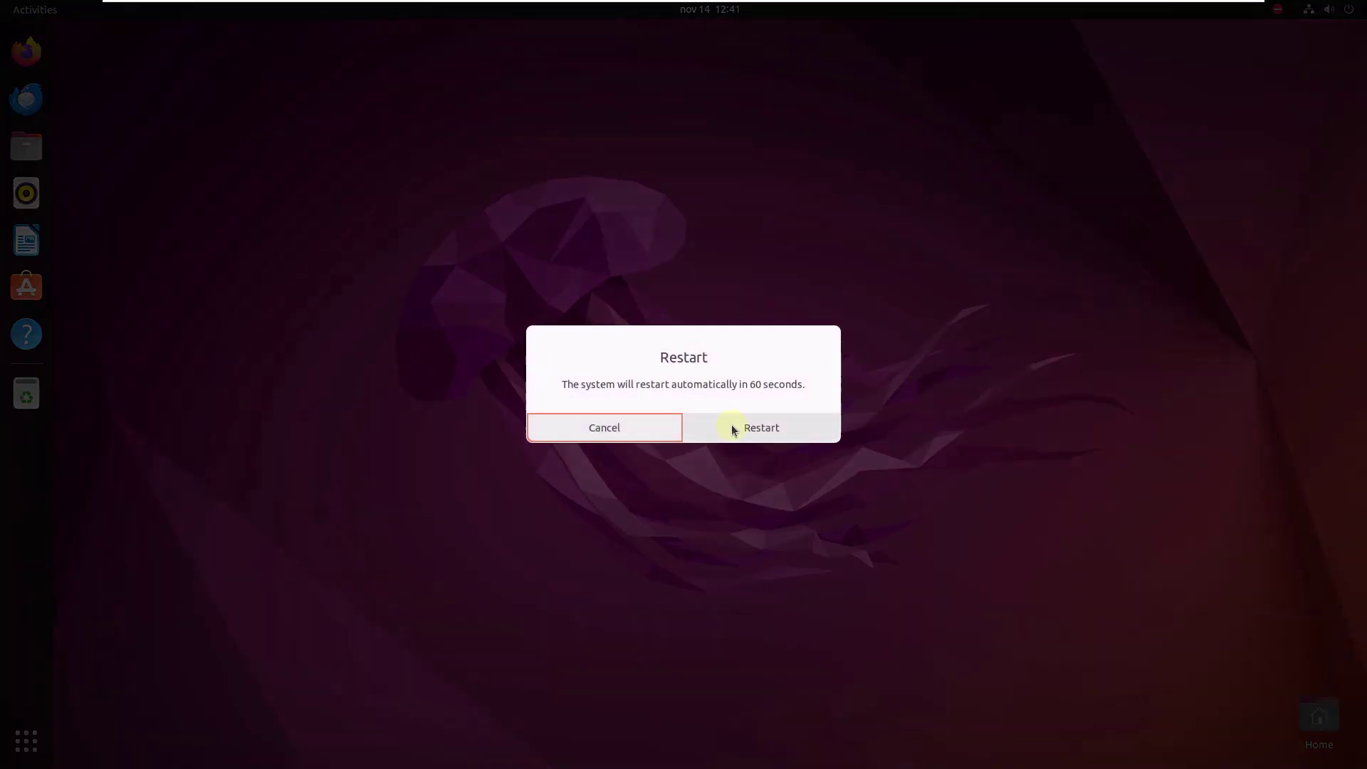
left_click(744, 431)
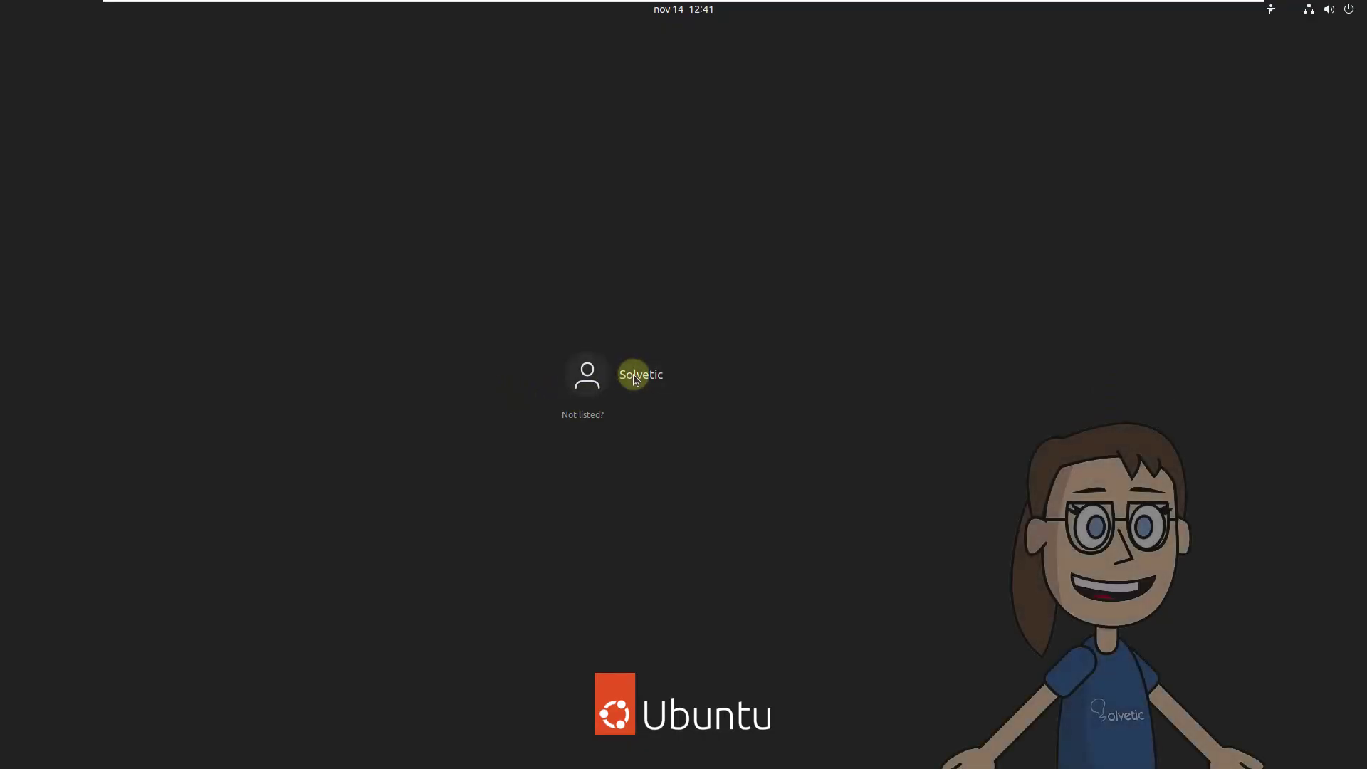
- Log in, view the detected Wi-Fi networks under Select Network, then cancel
left_click(634, 373)
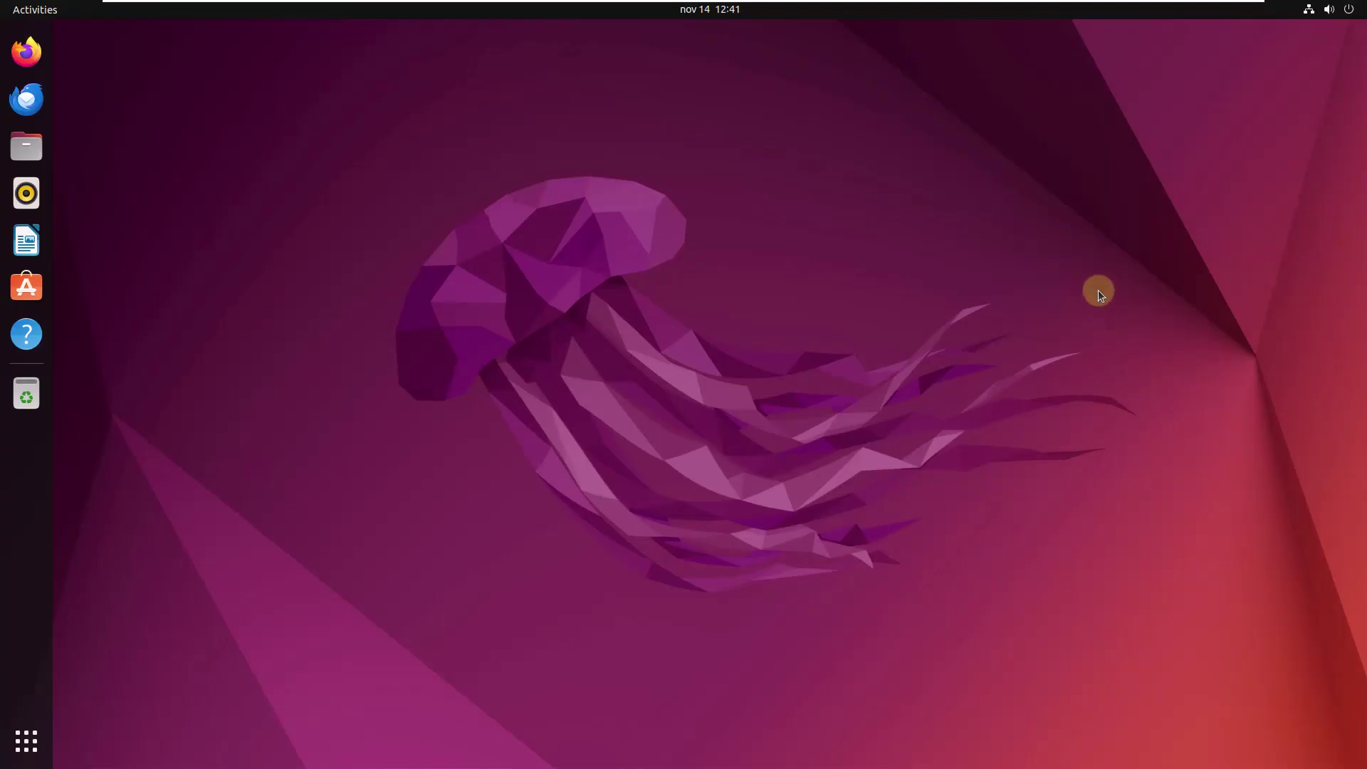
left_click(1341, 9)
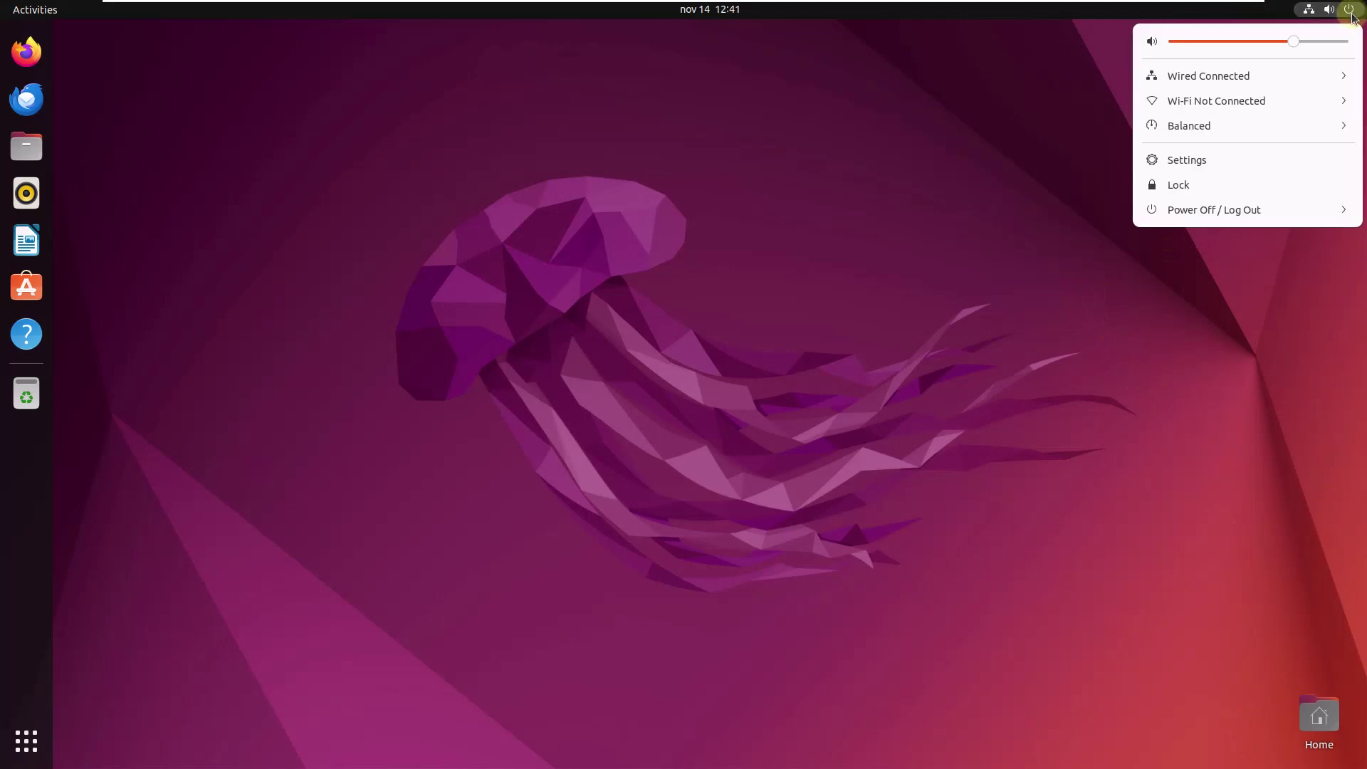
left_click(1300, 104)
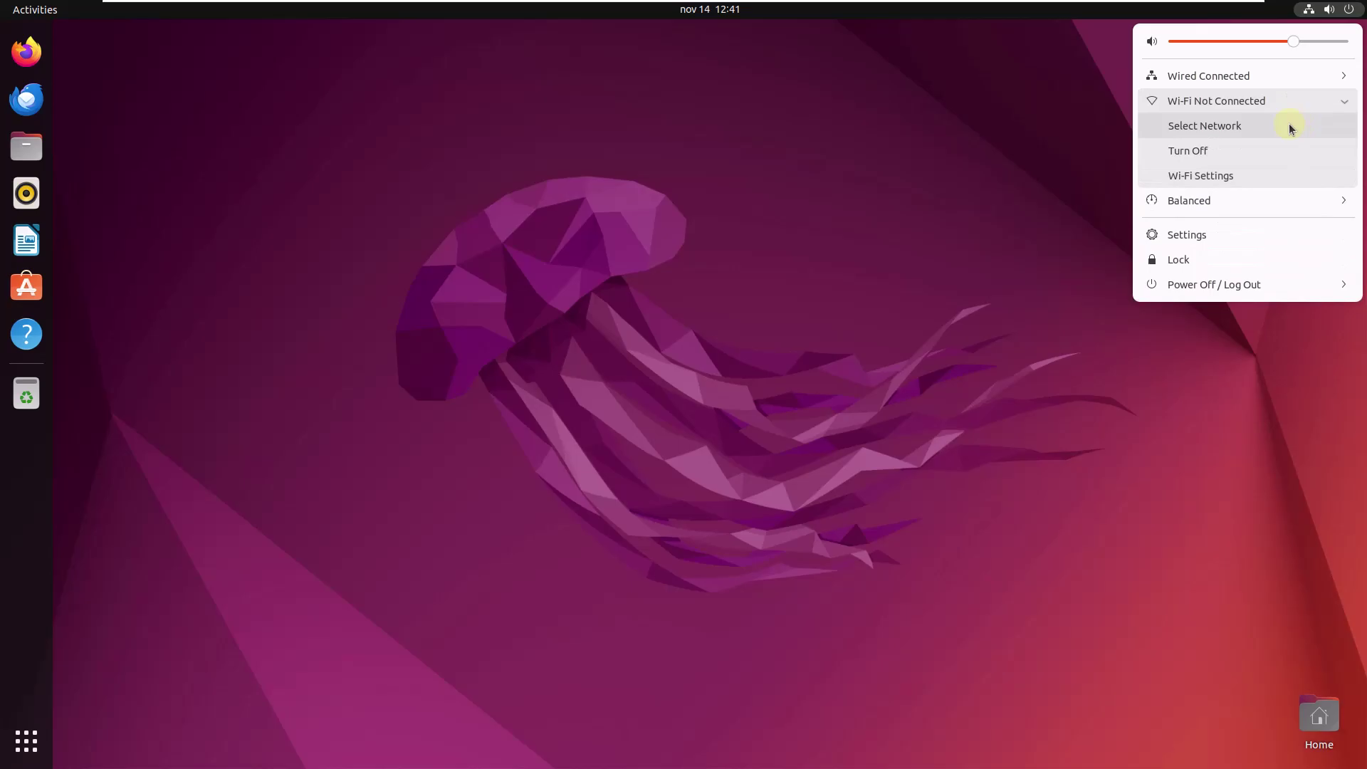
left_click(1288, 126)
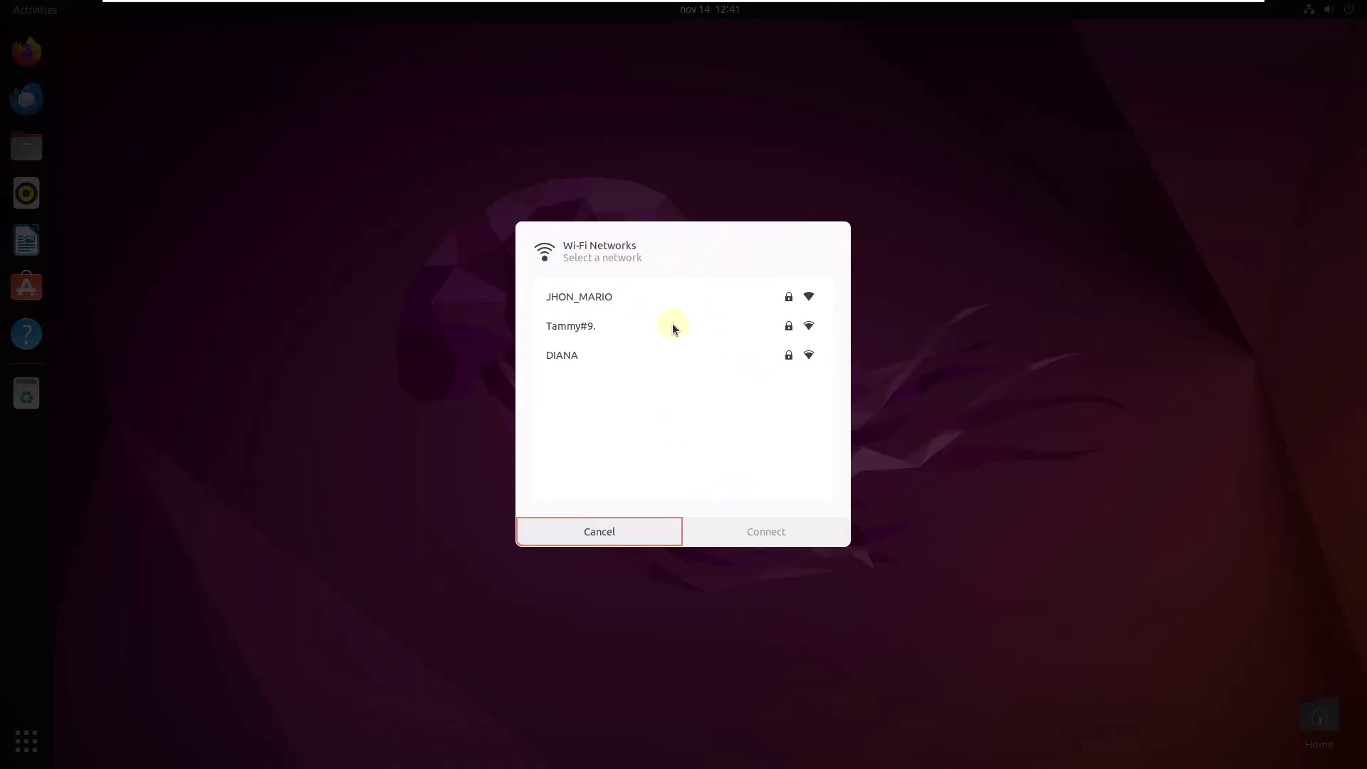
left_click(704, 302)
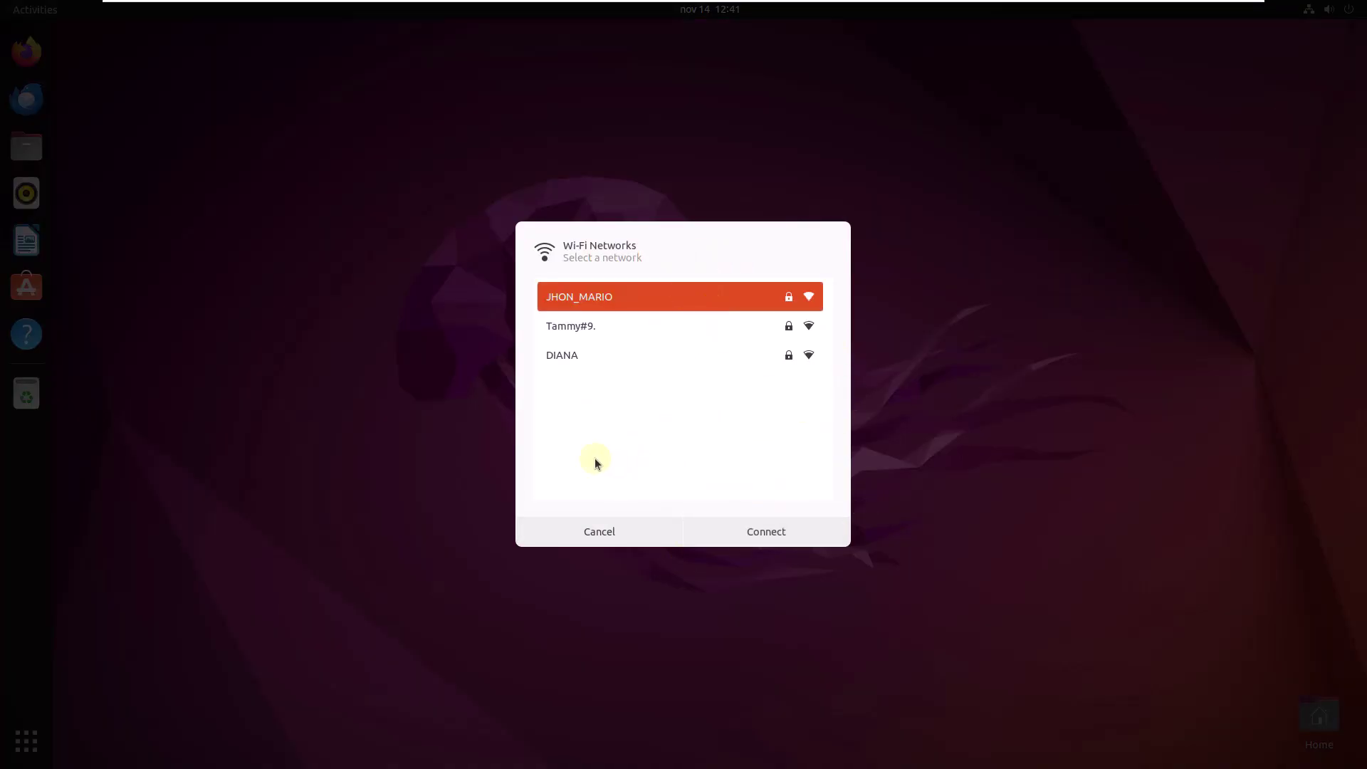
left_click(582, 538)
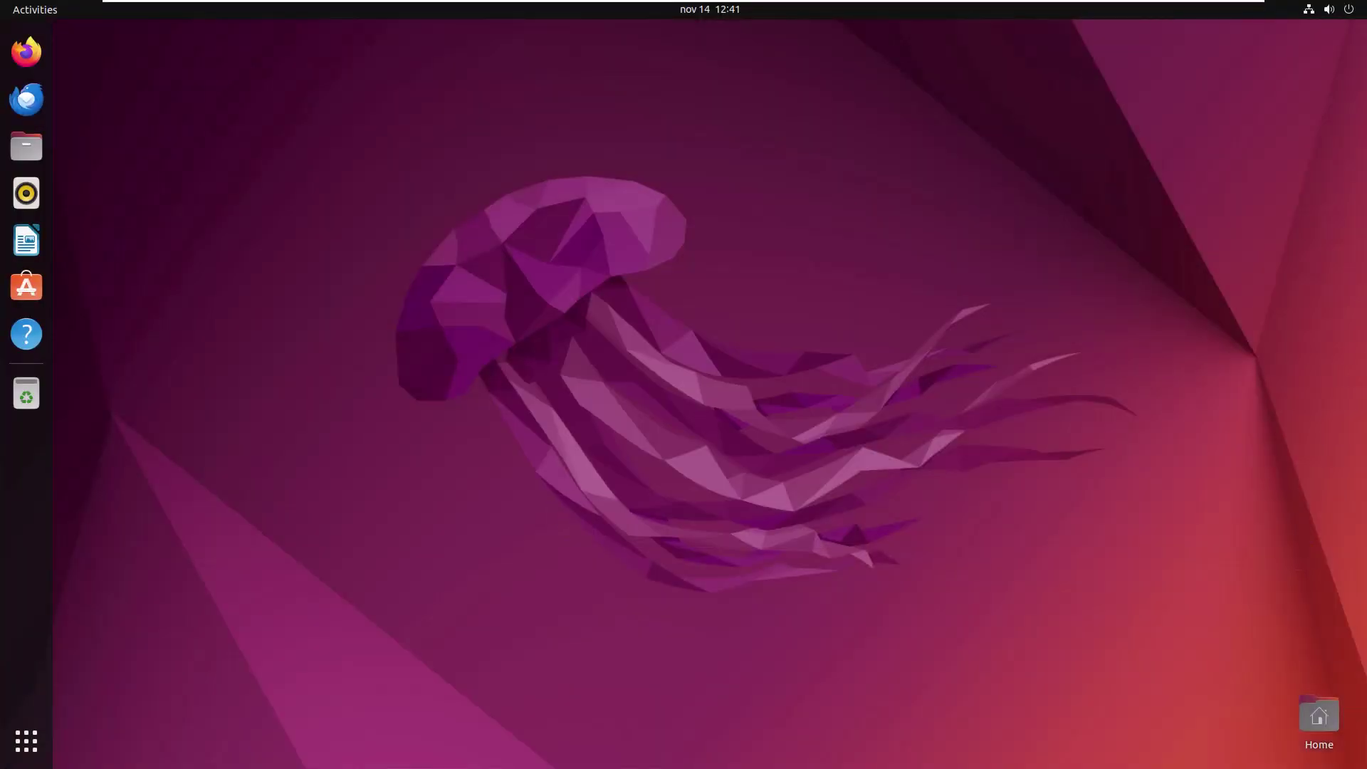